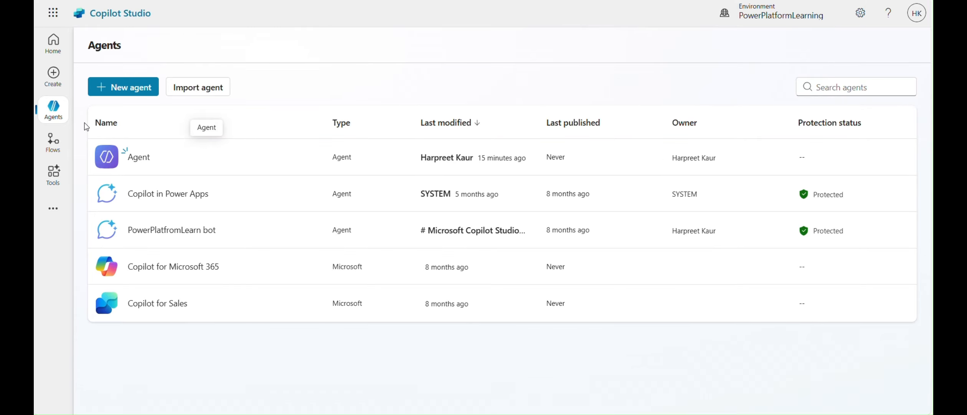
# Create a new agent, name it Warranty Claims Agent, and save its details
pyautogui.click(130, 90)
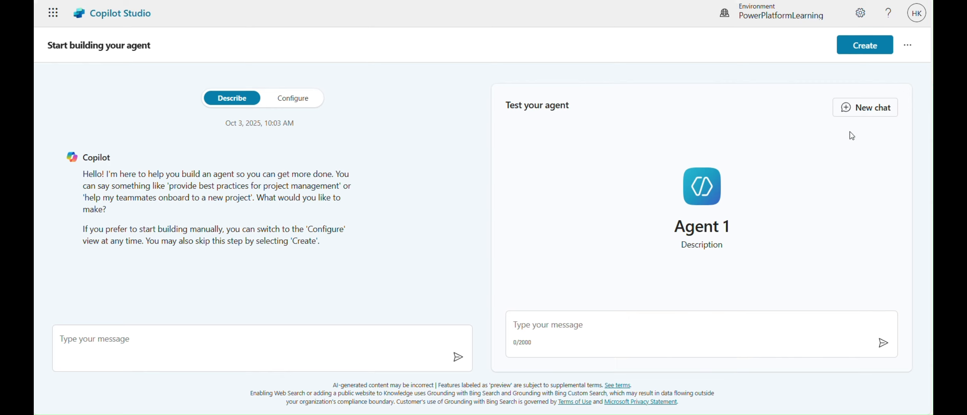
pyautogui.click(866, 45)
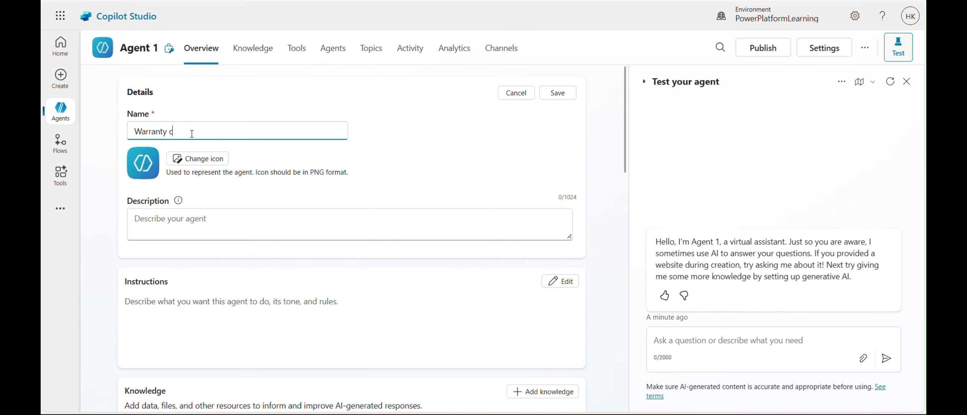
pyautogui.write('laims')
pyautogui.write('agent')
pyautogui.click(174, 131)
pyautogui.press('BackSpace')
pyautogui.write('C')
pyautogui.click(201, 132)
pyautogui.press('BackSpace')
pyautogui.write('A')
pyautogui.click(551, 94)
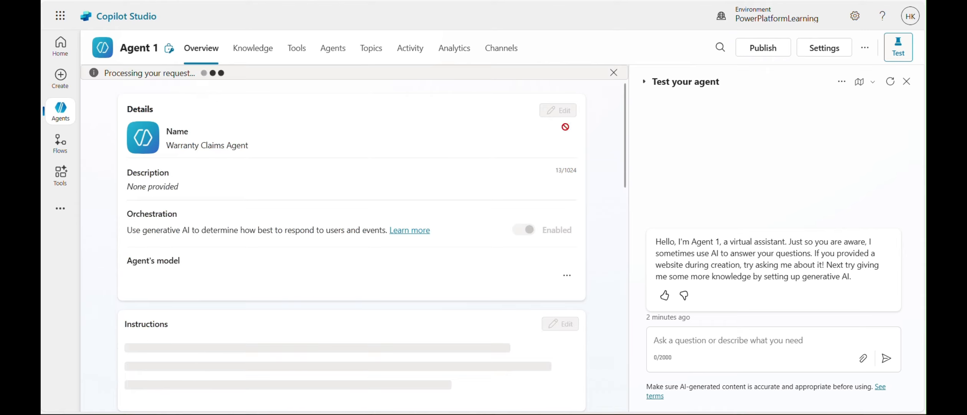
# Start adding a knowledge source to the agent and browse for a local file to upload
pyautogui.scroll(-2, 231, 239)
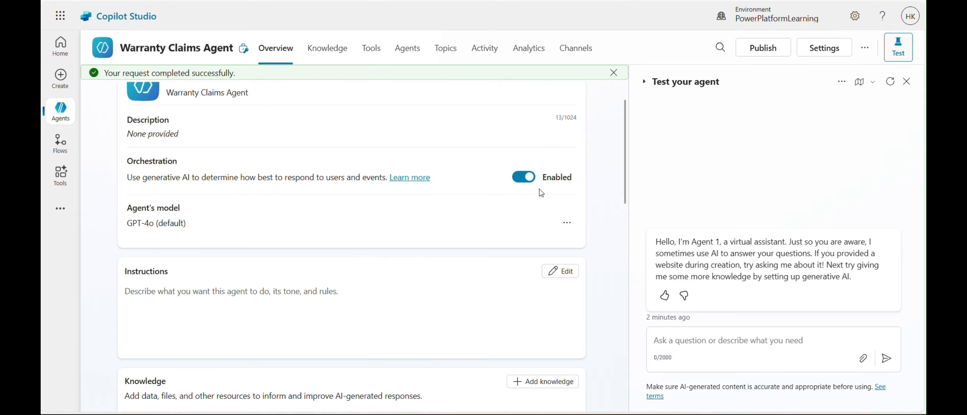
pyautogui.scroll(-3, 395, 308)
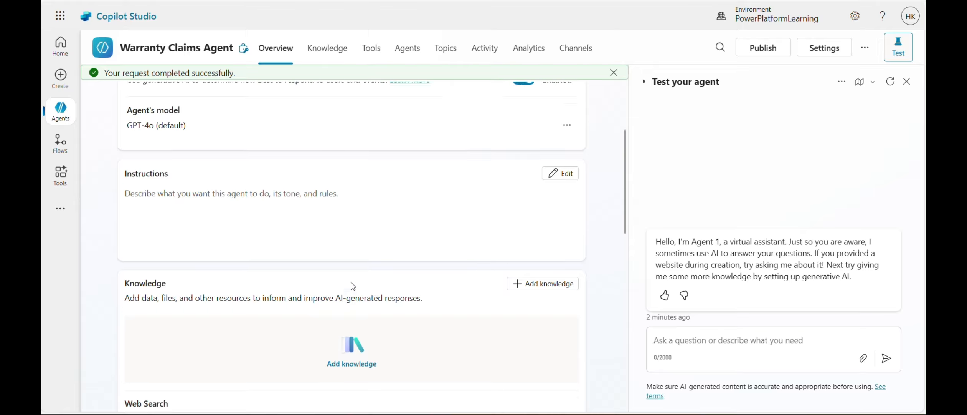
pyautogui.scroll(-2, 354, 269)
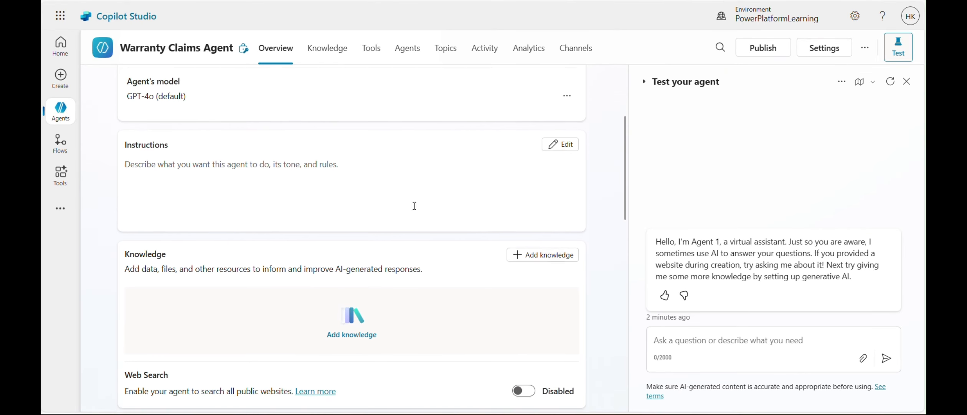
pyautogui.scroll(1, 336, 211)
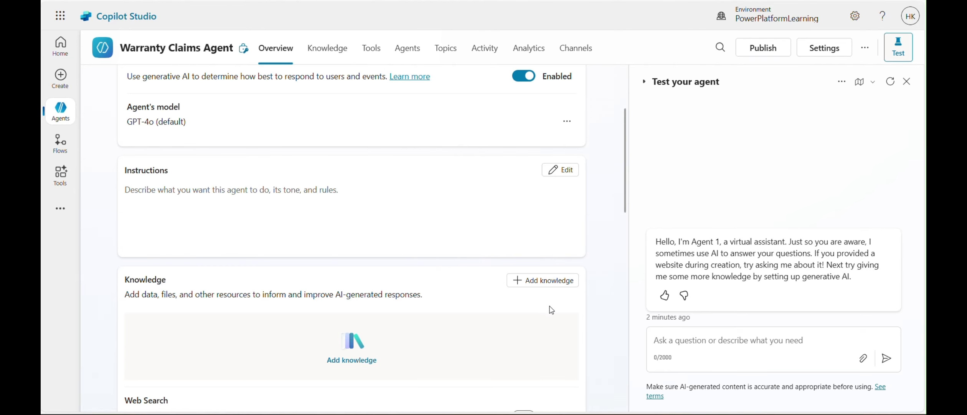
pyautogui.click(564, 284)
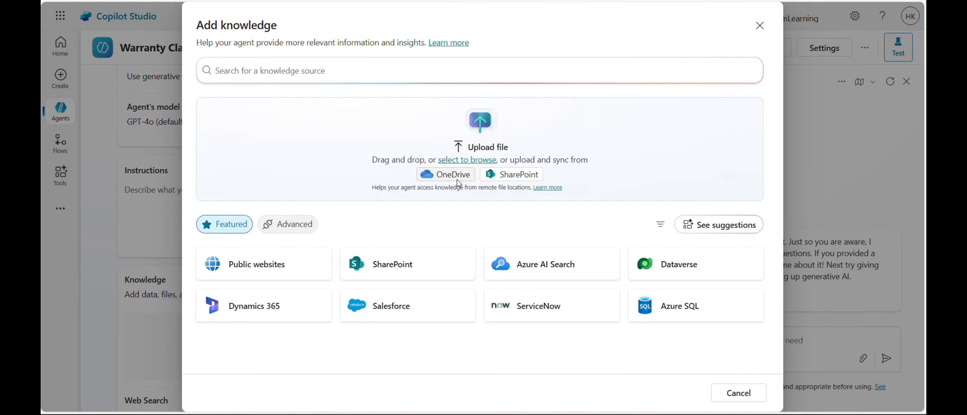
pyautogui.click(469, 164)
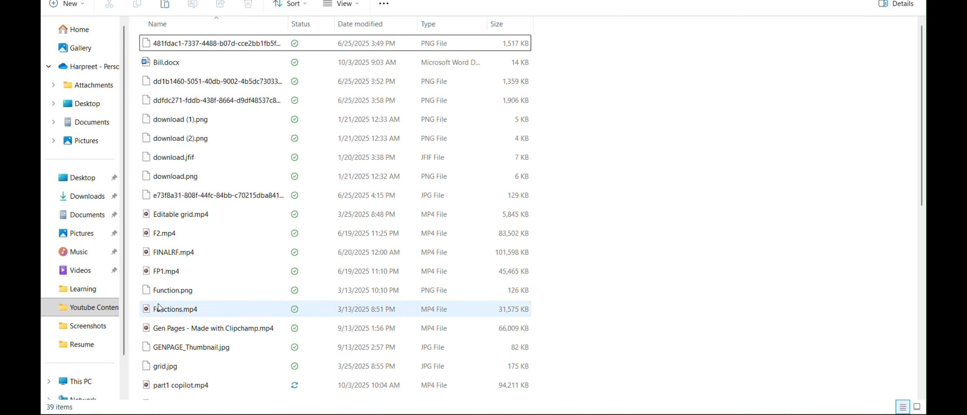
# Open Product Warranty Policy.docx in Word from File Explorer and read through its coverage, eligibility, exclusions, claim process and resolution sections
pyautogui.scroll(-6, 246, 322)
pyautogui.scroll(-1, 245, 323)
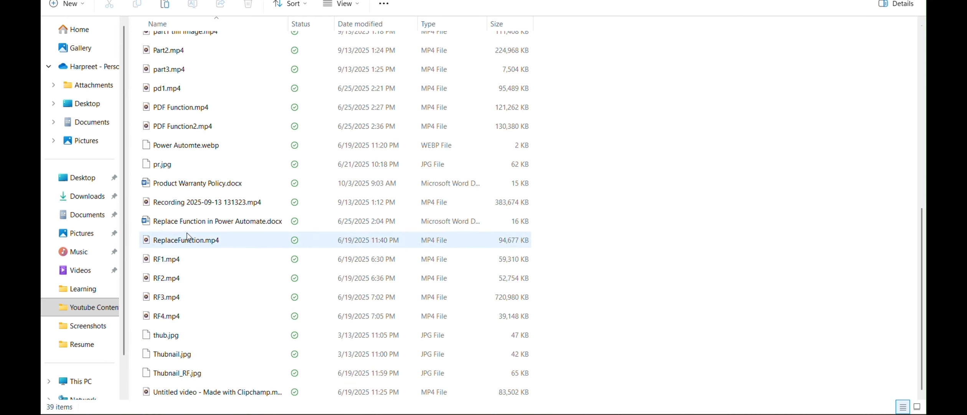
pyautogui.click(197, 188)
pyautogui.doubleClick(197, 187)
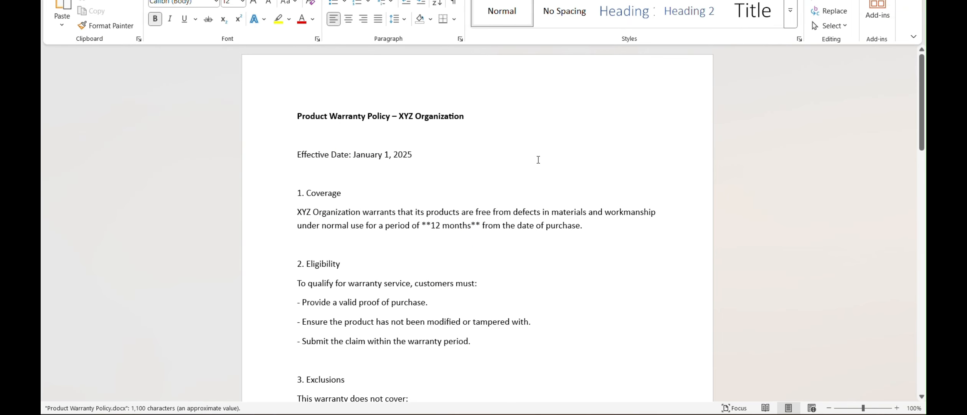
pyautogui.scroll(-1, 369, 157)
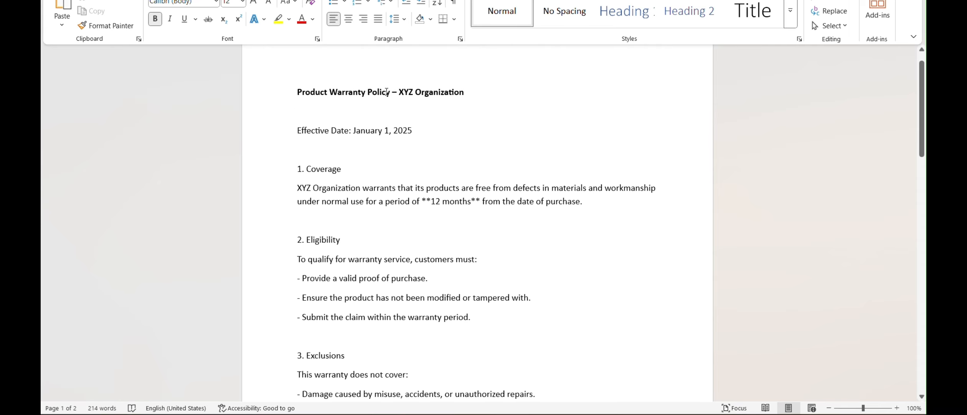
pyautogui.scroll(-1, 410, 95)
pyautogui.scroll(-3, 435, 91)
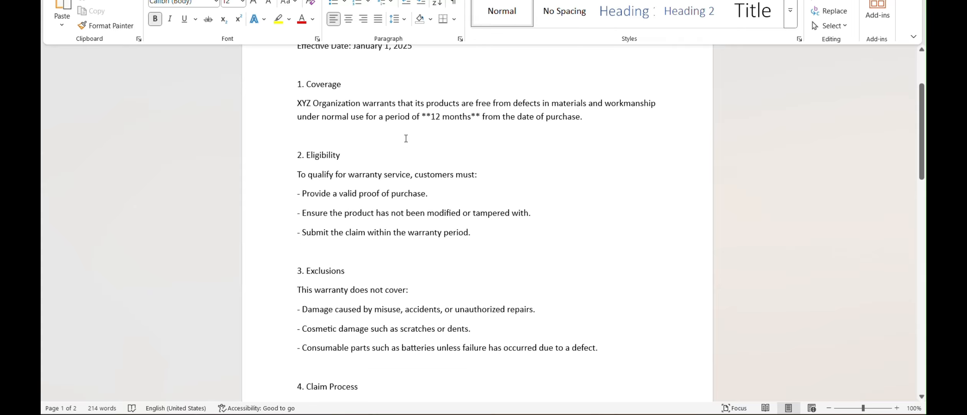
pyautogui.scroll(-6, 406, 138)
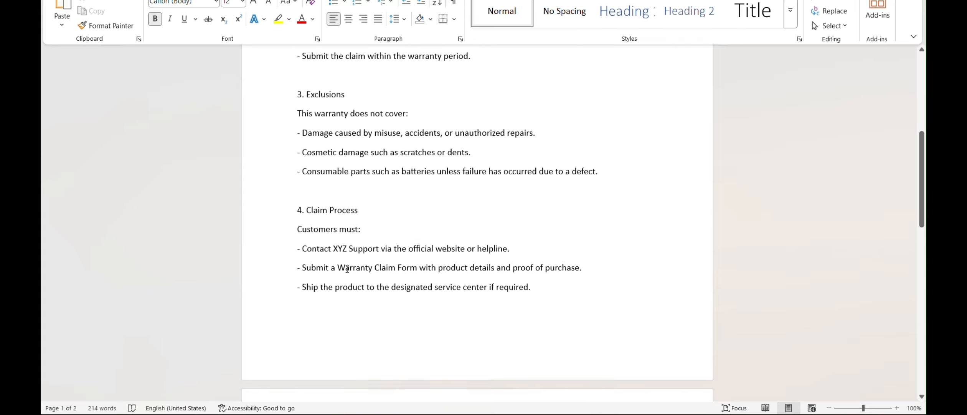
pyautogui.scroll(-13, 347, 268)
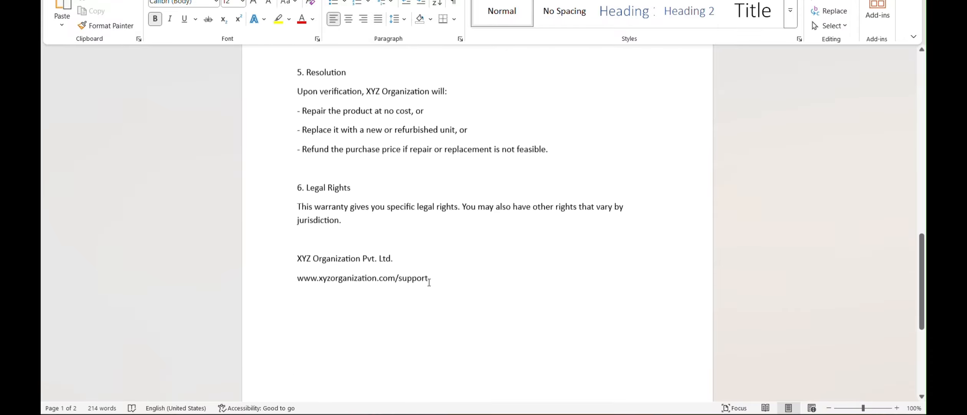
pyautogui.scroll(5, 798, 147)
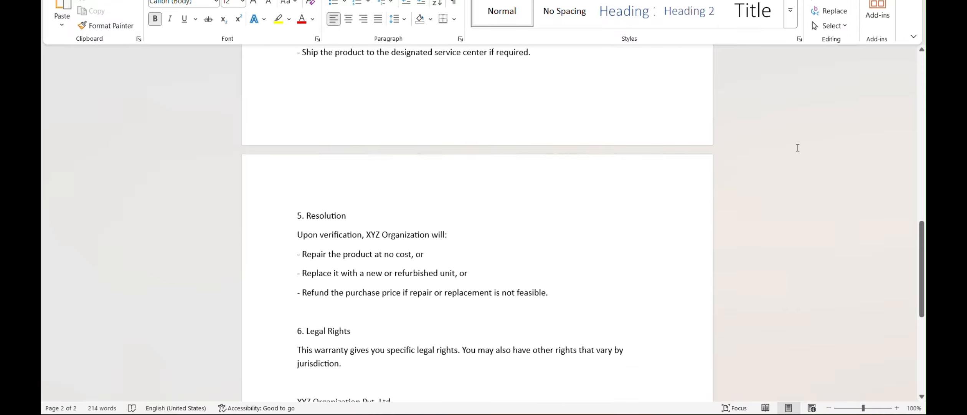
pyautogui.scroll(15, 797, 147)
pyautogui.rightClick(652, 85)
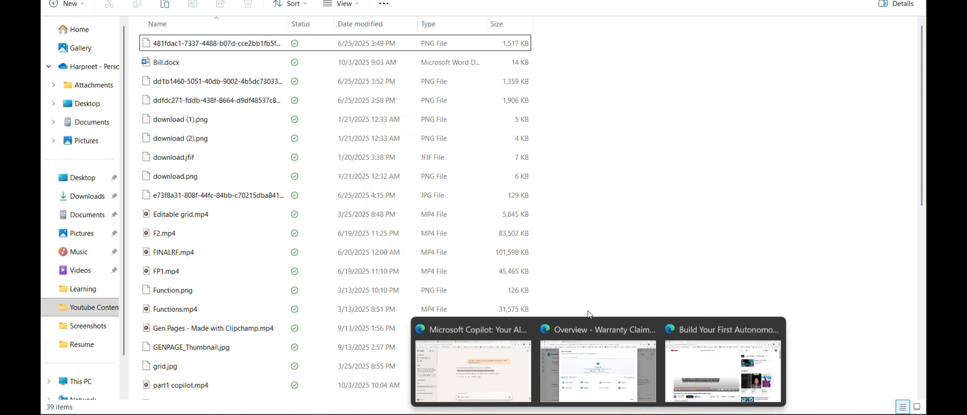
# Switch back to Copilot Studio and choose Product Warranty Policy.docx as the knowledge file to upload
pyautogui.click(618, 377)
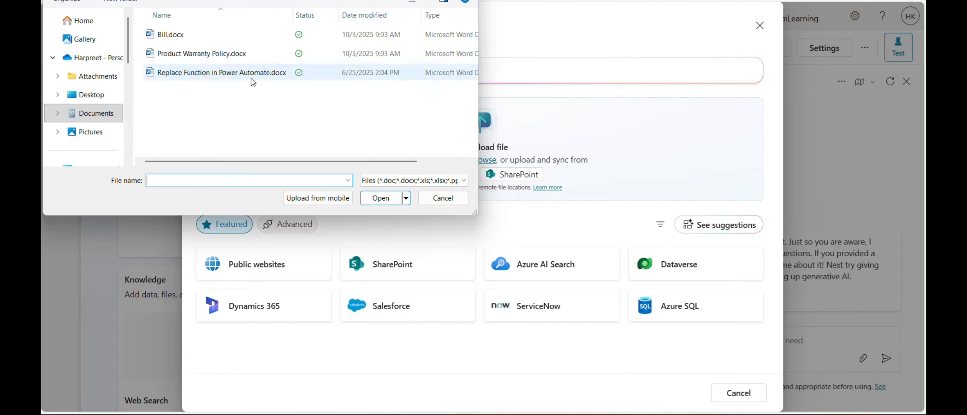
pyautogui.click(193, 54)
pyautogui.click(381, 198)
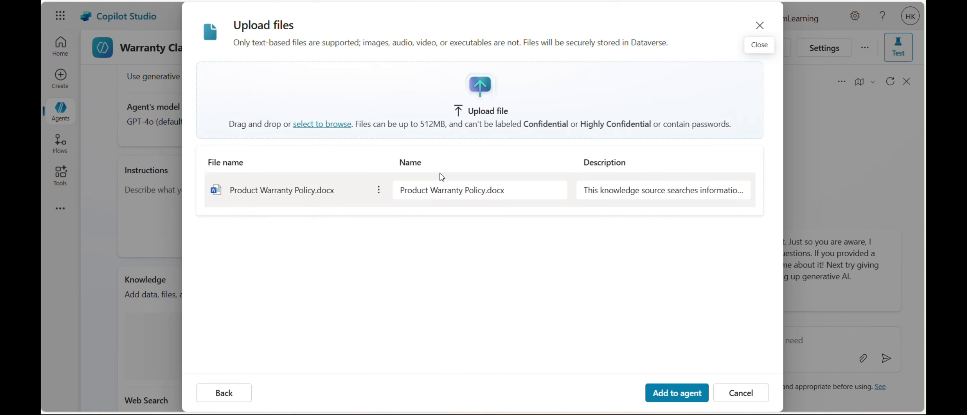
# Check the uploaded file's name and description, and add Product Warranty Policy.docx to the agent
pyautogui.hscroll(1, 645, 185)
pyautogui.hscroll(1, 646, 186)
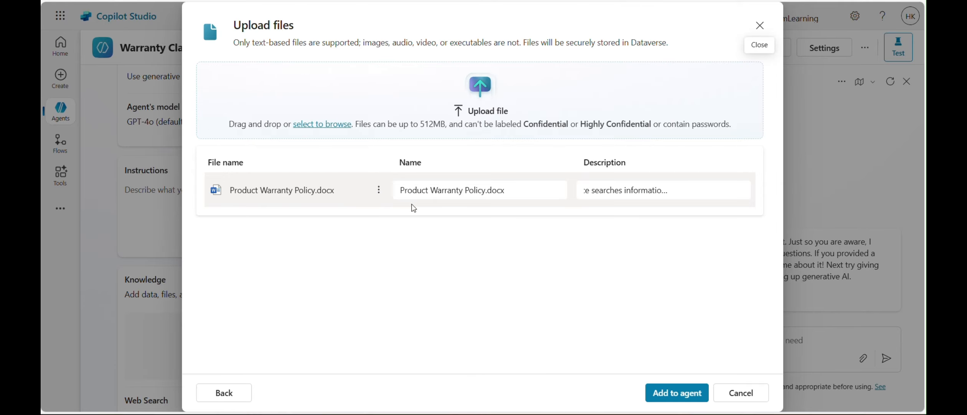
pyautogui.hscroll(2, 642, 190)
pyautogui.hscroll(-2, 643, 191)
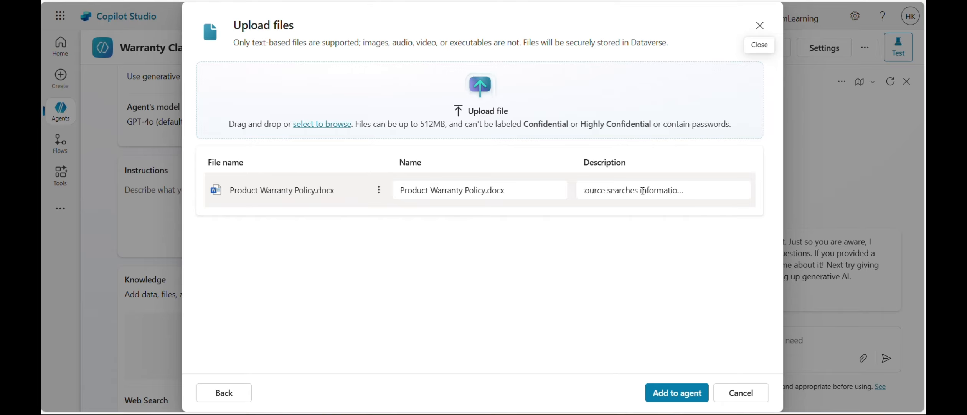
pyautogui.hscroll(-2, 643, 191)
pyautogui.hscroll(3, 653, 190)
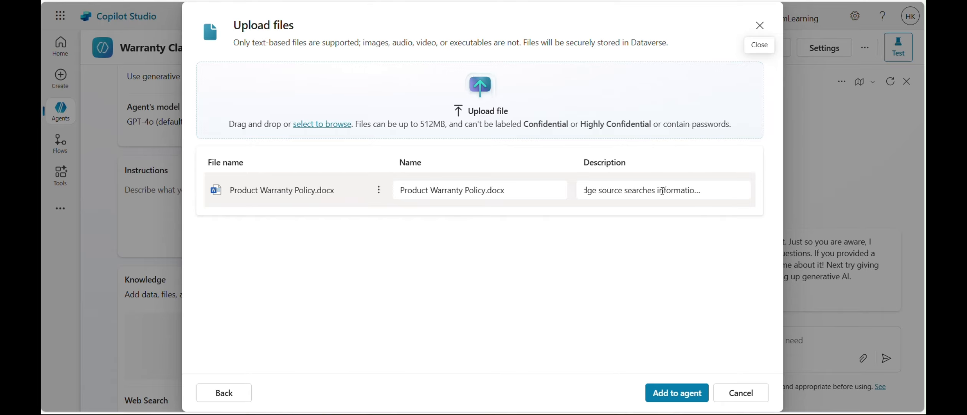
pyautogui.click(685, 190)
pyautogui.hscroll(3, 684, 191)
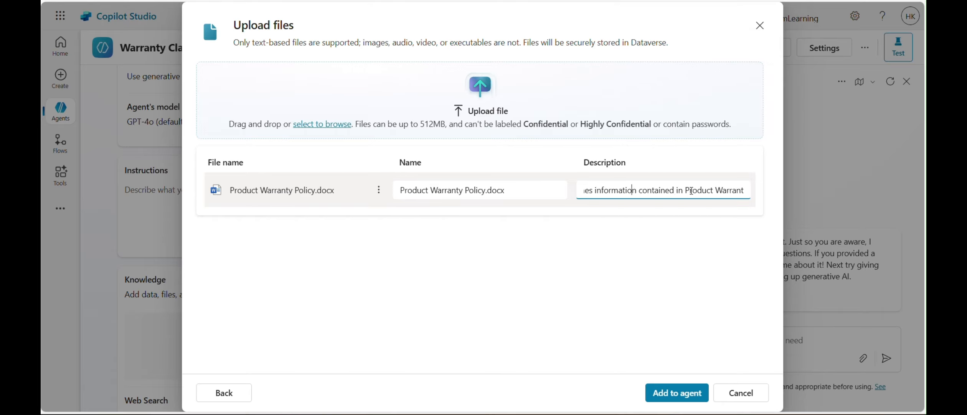
pyautogui.click(679, 402)
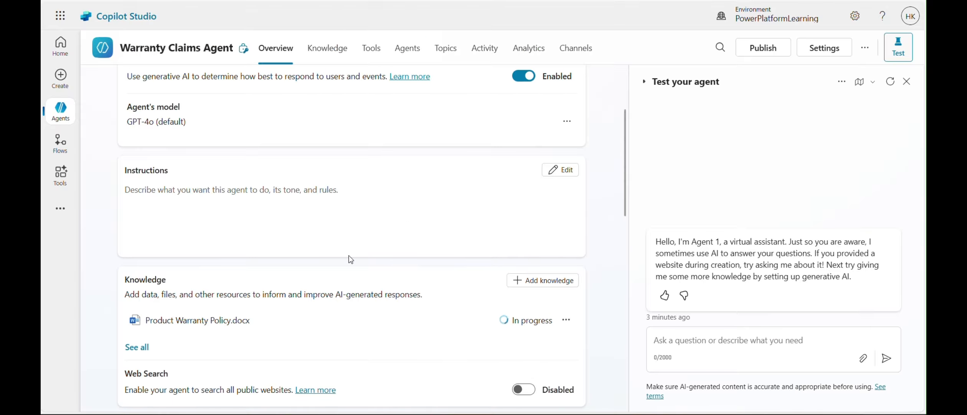
# Examine the agent's overview for the knowledge file's processing status and the Instructions, Web Search, Tools and Triggers sections
pyautogui.scroll(-2, 349, 256)
pyautogui.scroll(-3, 350, 256)
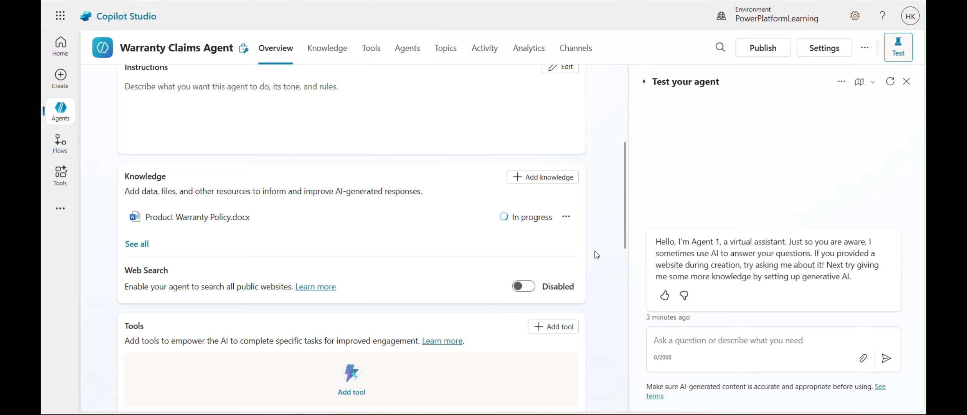
pyautogui.scroll(-2, 597, 254)
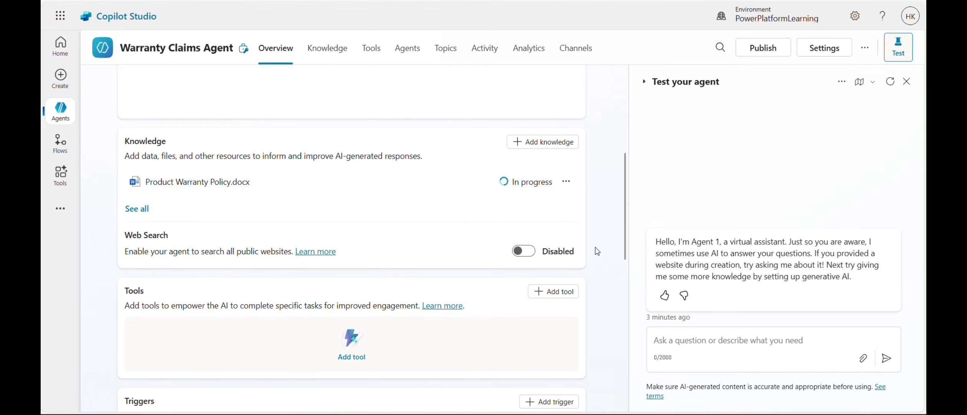
pyautogui.scroll(1, 595, 247)
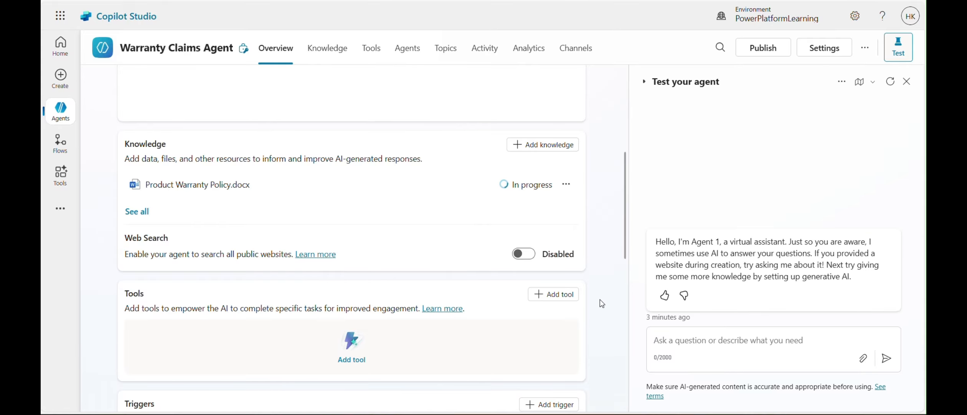
pyautogui.scroll(4, 602, 292)
pyautogui.scroll(-1, 593, 281)
pyautogui.scroll(-3, 418, 284)
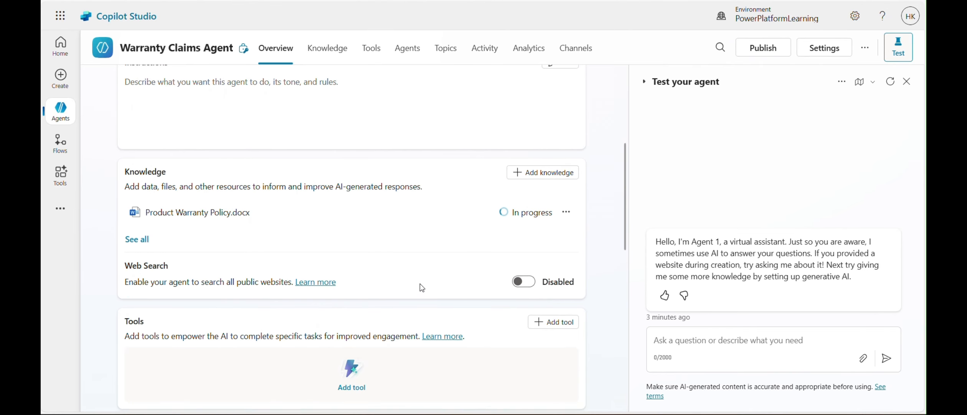
pyautogui.scroll(-1, 420, 284)
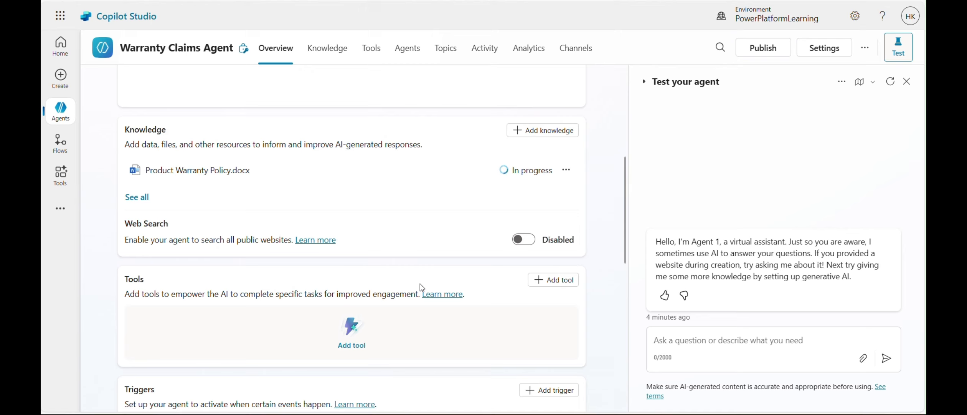
pyautogui.scroll(3, 488, 242)
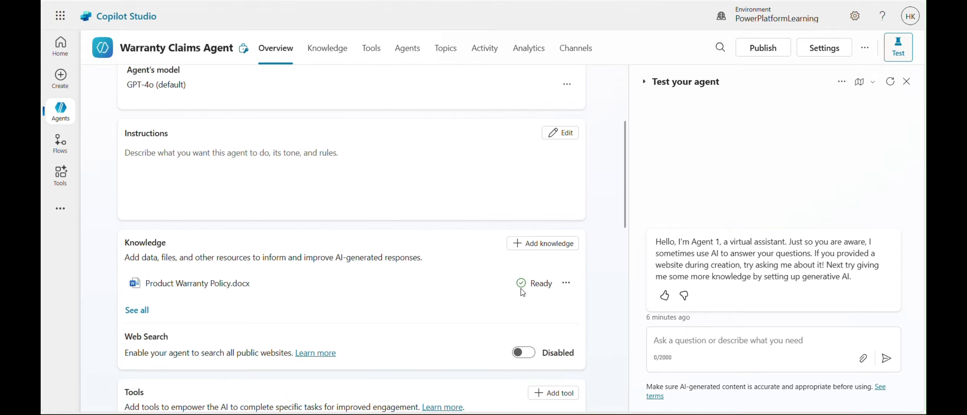
pyautogui.scroll(-2, 526, 295)
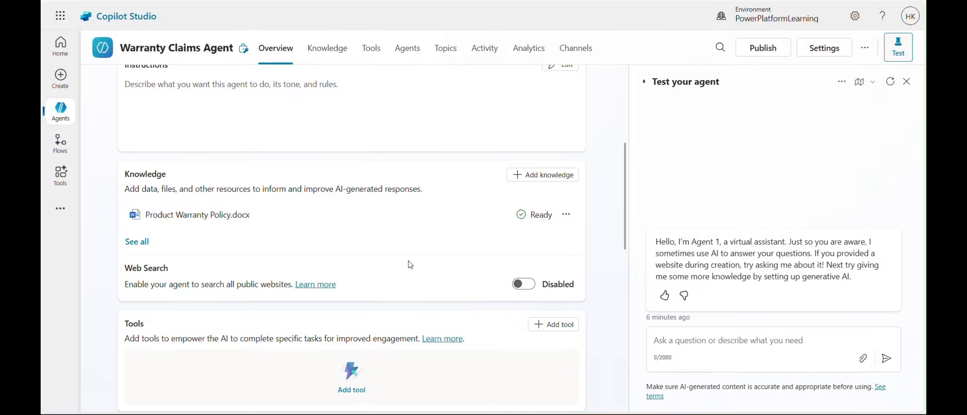
pyautogui.scroll(4, 407, 246)
pyautogui.scroll(-6, 593, 297)
pyautogui.scroll(2, 410, 242)
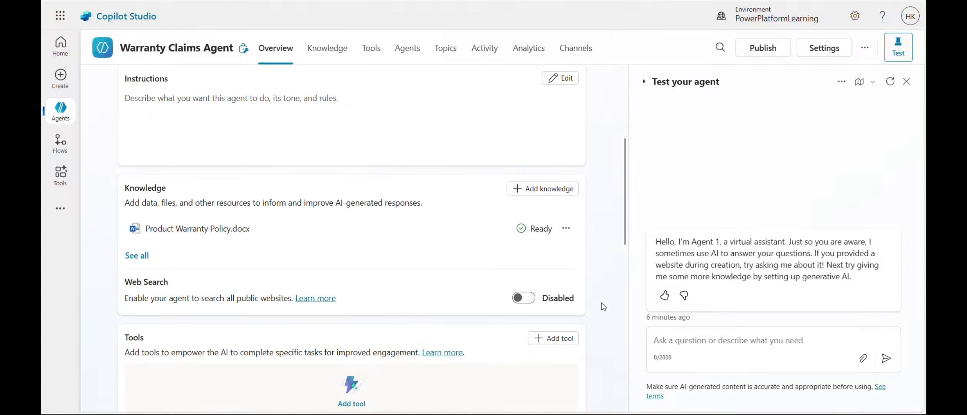
pyautogui.scroll(5, 602, 242)
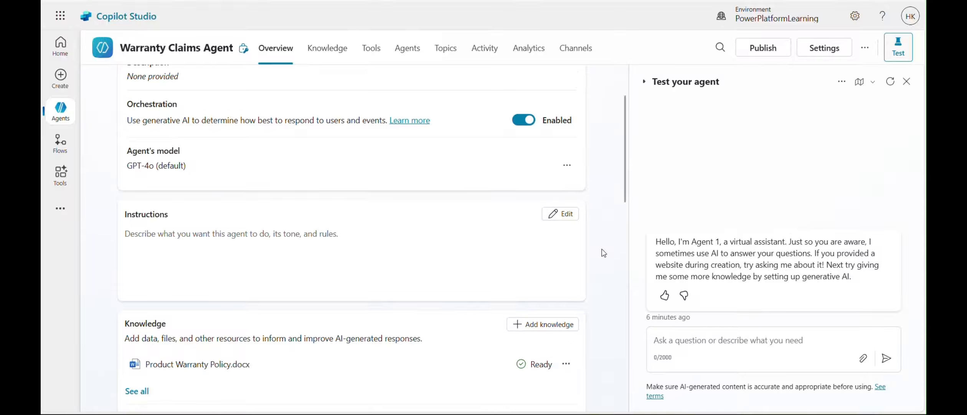
# Restart the test conversation and ask the agent "can i claim a warranty for the product purchased on 15 march 2025"
pyautogui.click(889, 83)
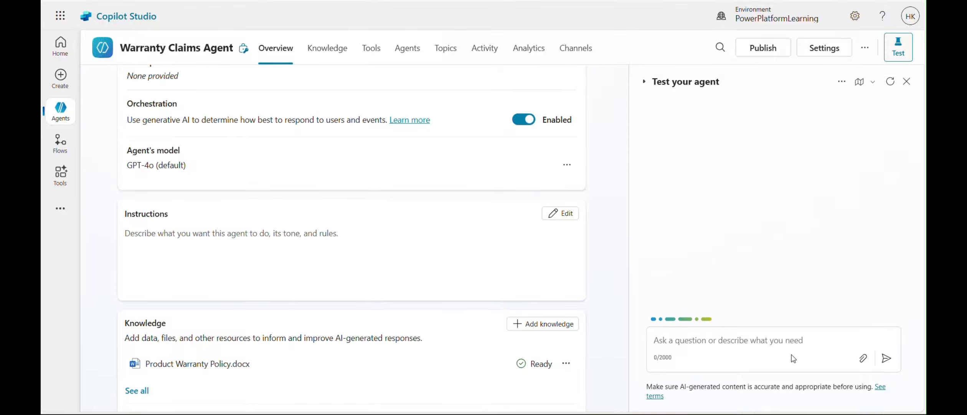
pyautogui.click(684, 344)
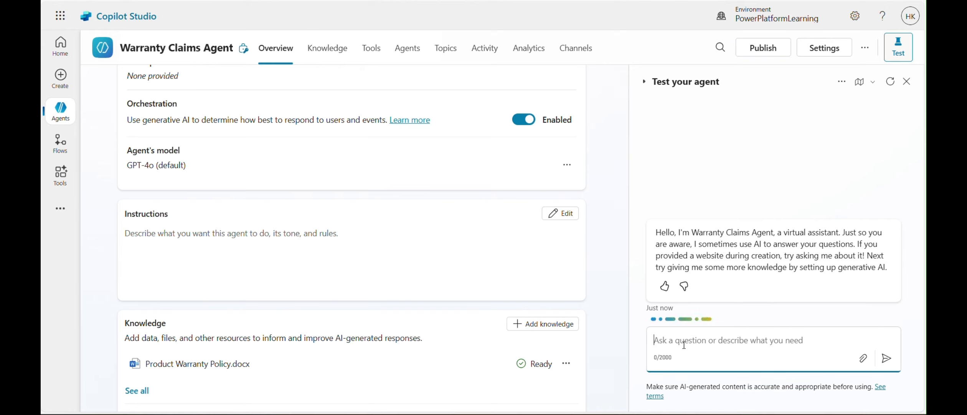
pyautogui.write('can i')
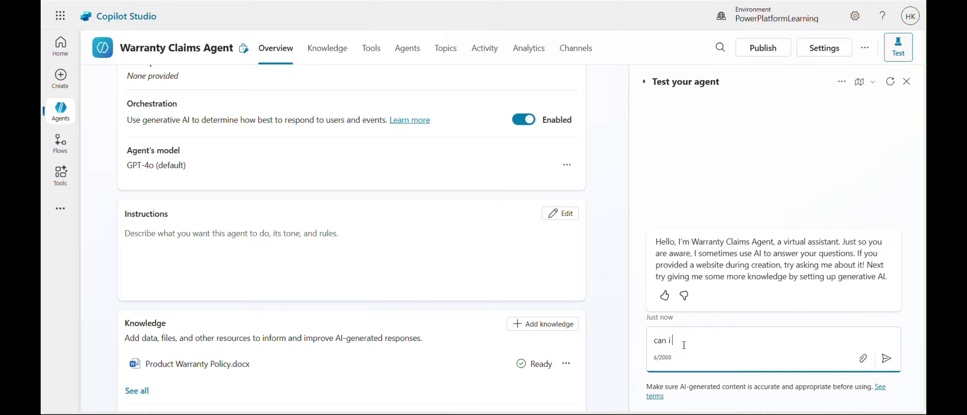
pyautogui.write(' claim a warranty for the p')
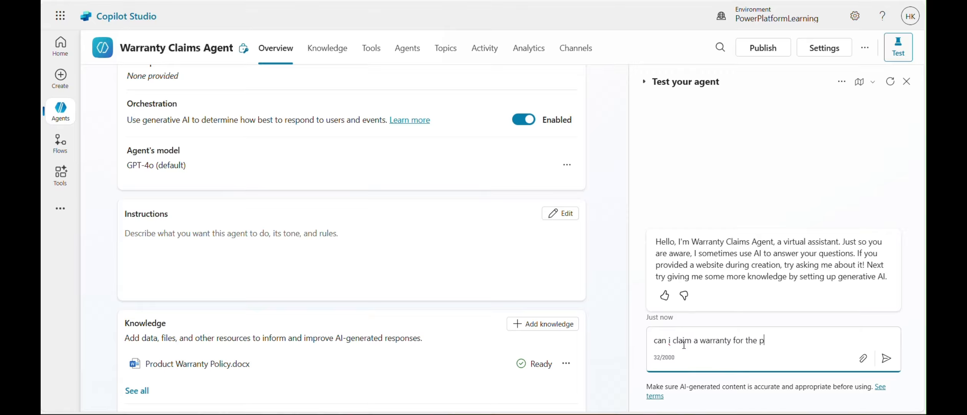
pyautogui.write('roduct purchased on 15 ')
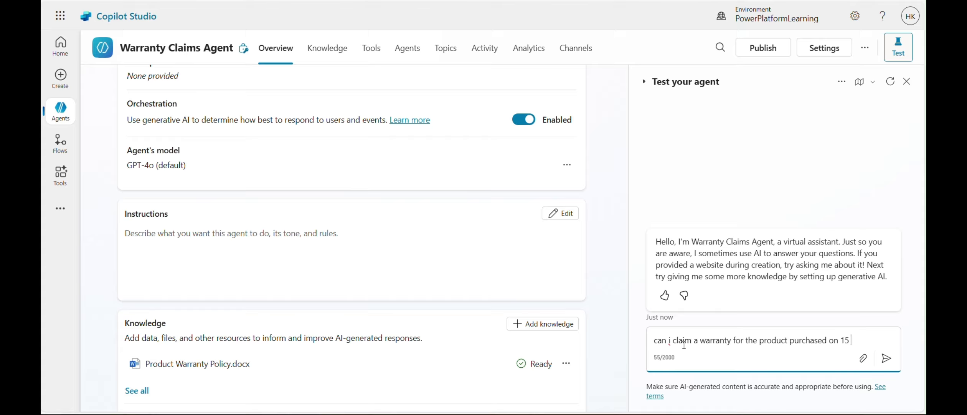
pyautogui.write('march 202')
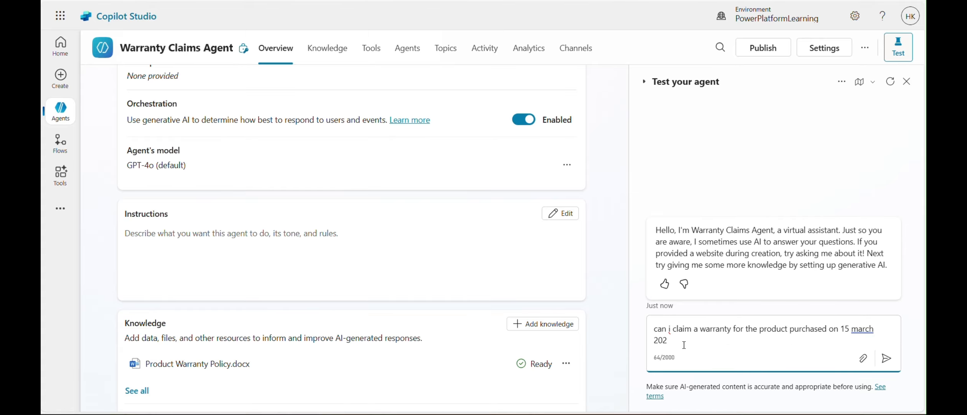
pyautogui.write('5')
pyautogui.press('Return')
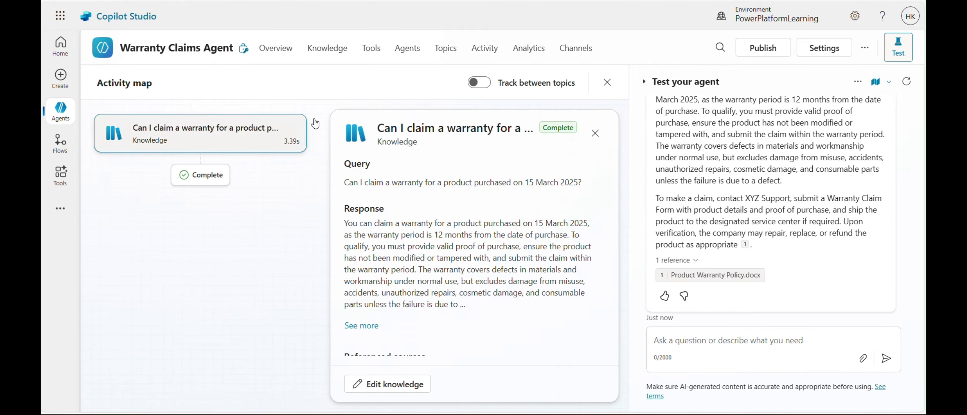
# Read the agent's answer to the warranty question along with its cited reference, and close the knowledge details in the activity map
pyautogui.scroll(1, 804, 203)
pyautogui.scroll(4, 804, 203)
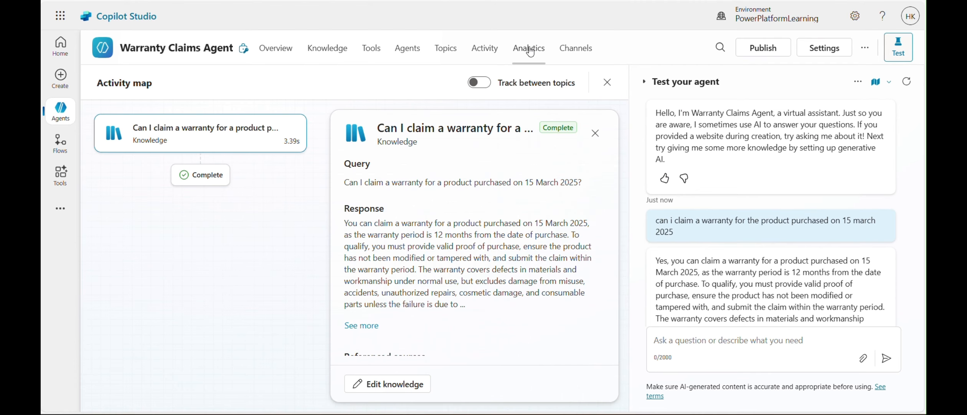
pyautogui.scroll(-3, 790, 257)
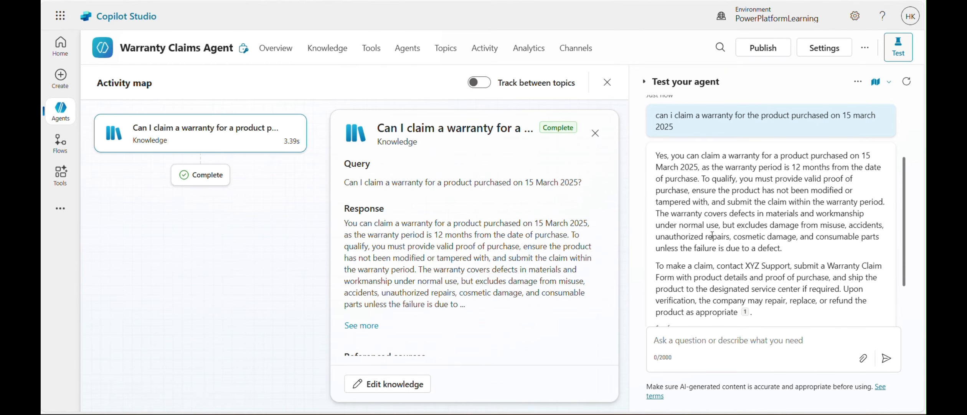
pyautogui.scroll(-1, 796, 158)
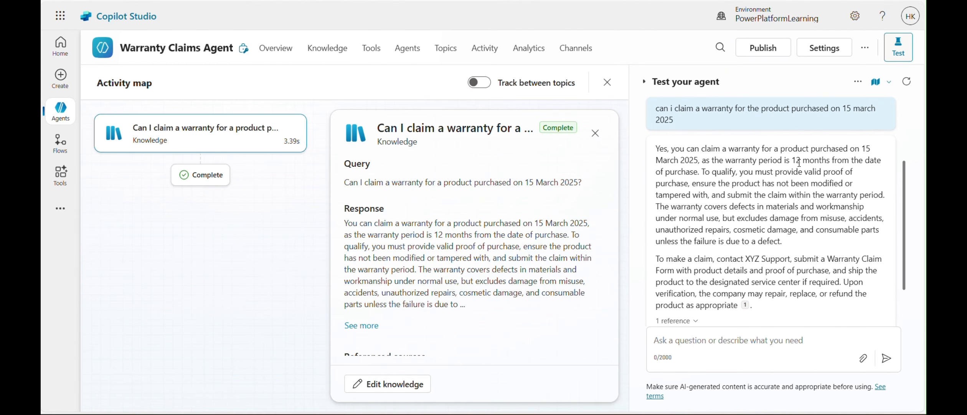
pyautogui.scroll(-2, 752, 174)
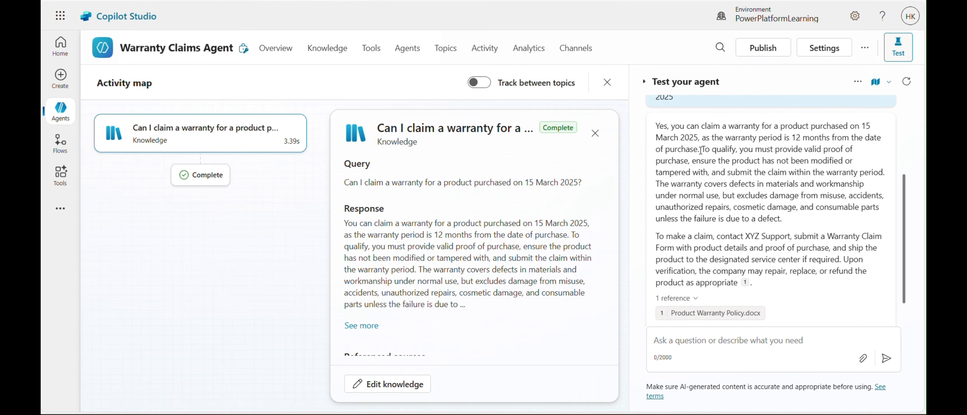
pyautogui.scroll(-1, 778, 160)
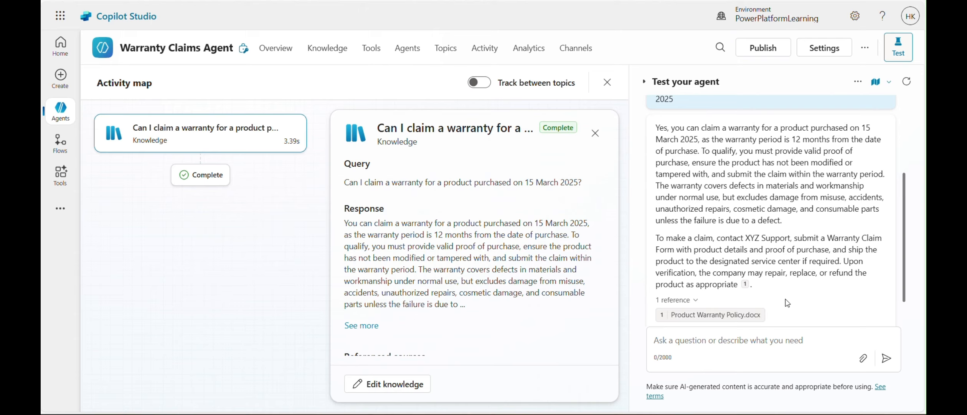
pyautogui.scroll(4, 785, 297)
pyautogui.scroll(-3, 786, 296)
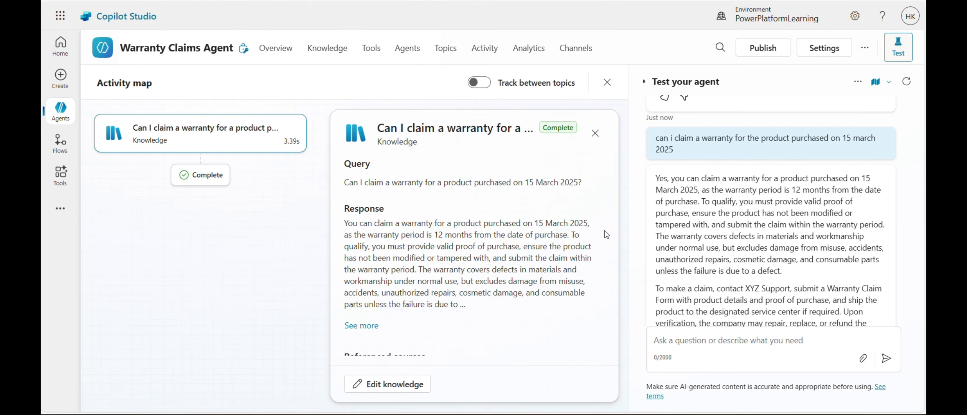
pyautogui.click(596, 134)
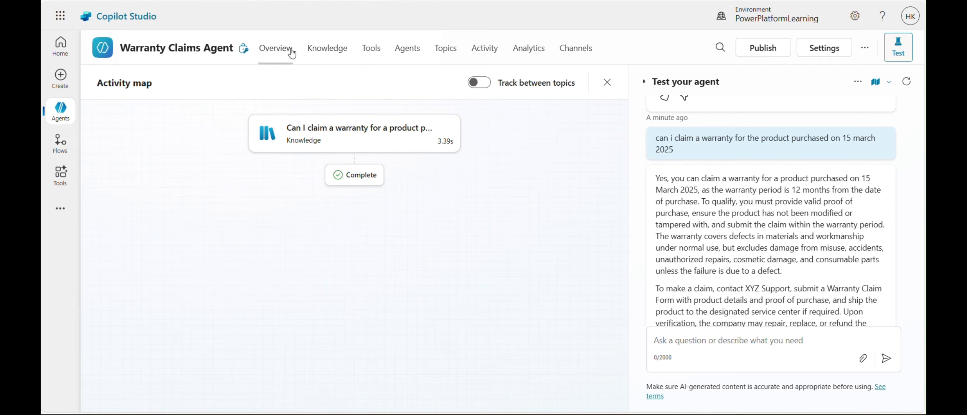
# Return to the agent's overview, search the available tools for "send an email", and add Office 365 Outlook's Send an email (V2) to the agent
pyautogui.click(278, 50)
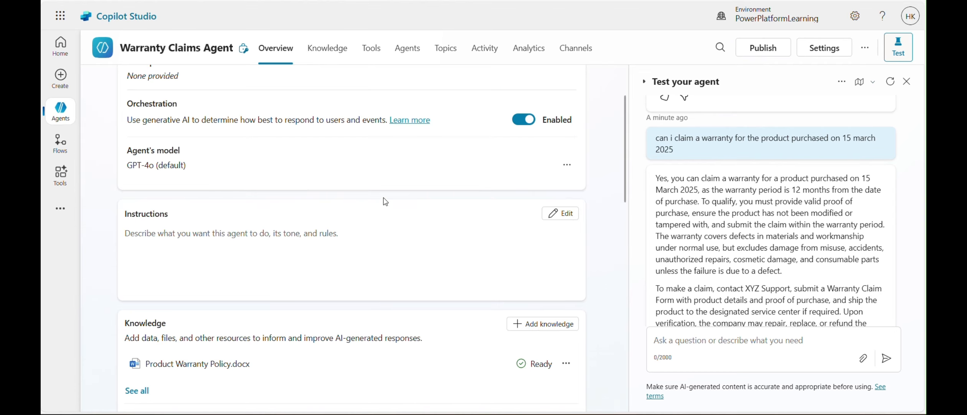
pyautogui.scroll(-3, 269, 207)
pyautogui.scroll(-4, 276, 205)
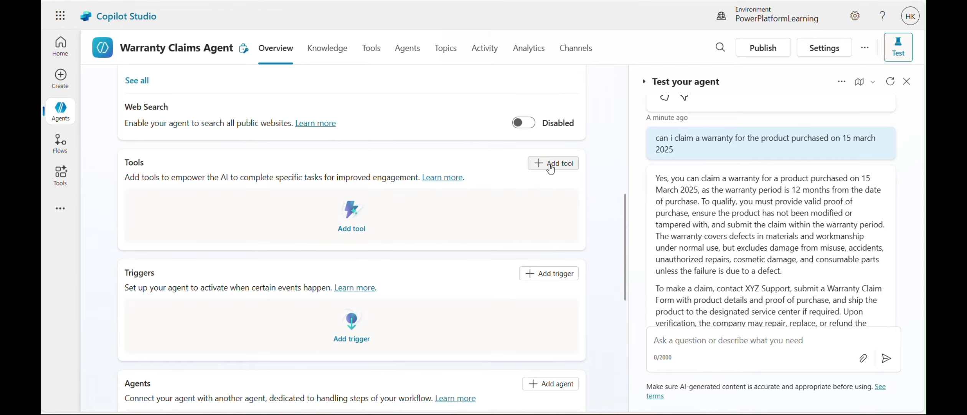
pyautogui.click(550, 168)
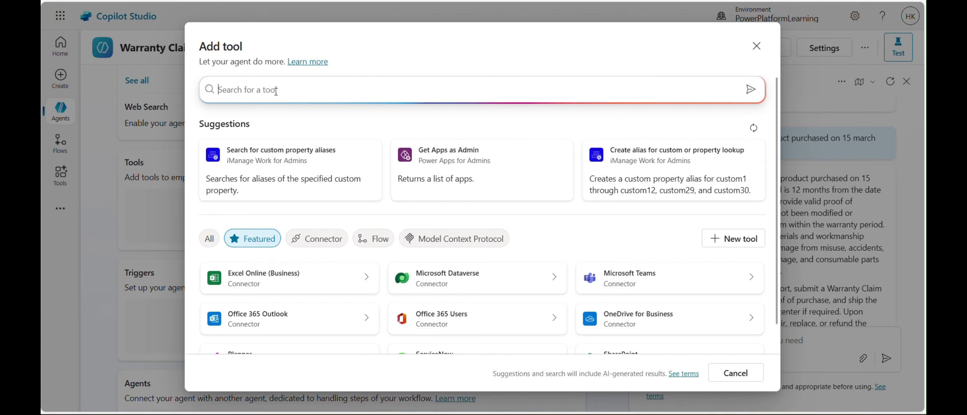
pyautogui.write('send an email')
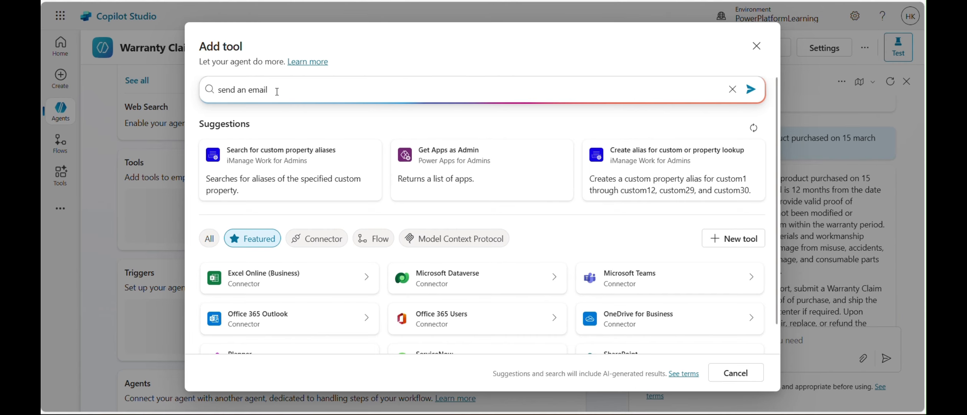
pyautogui.press('Return')
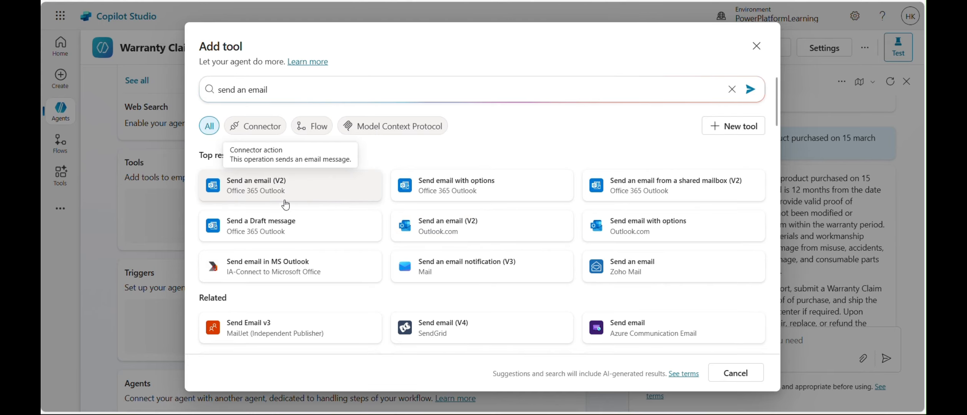
pyautogui.click(256, 195)
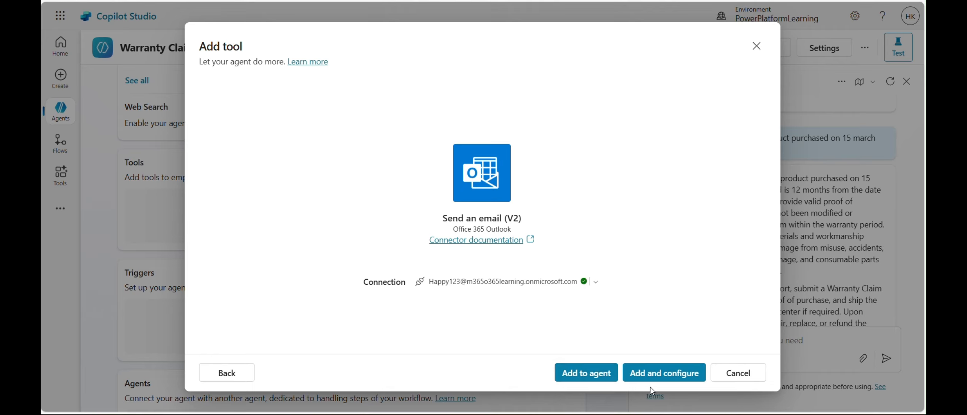
pyautogui.click(609, 378)
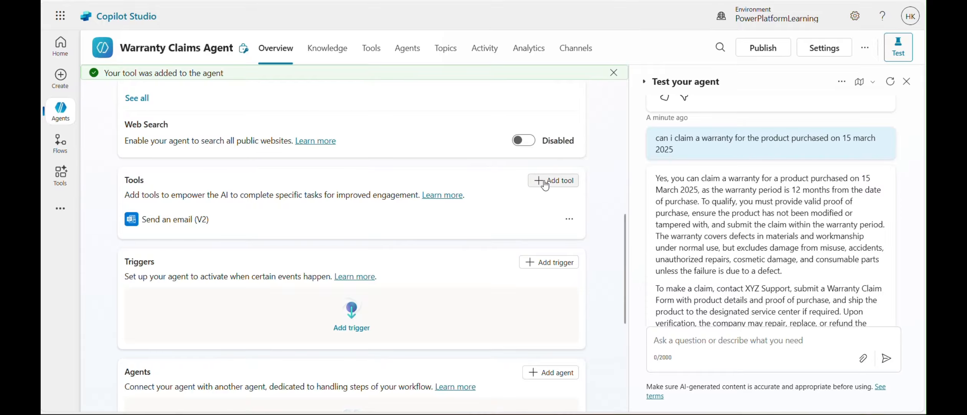
# In the Send an email (V2) tool, fill the Subject input using the custom value "Warranty Claim Request" and save the tool
pyautogui.click(181, 220)
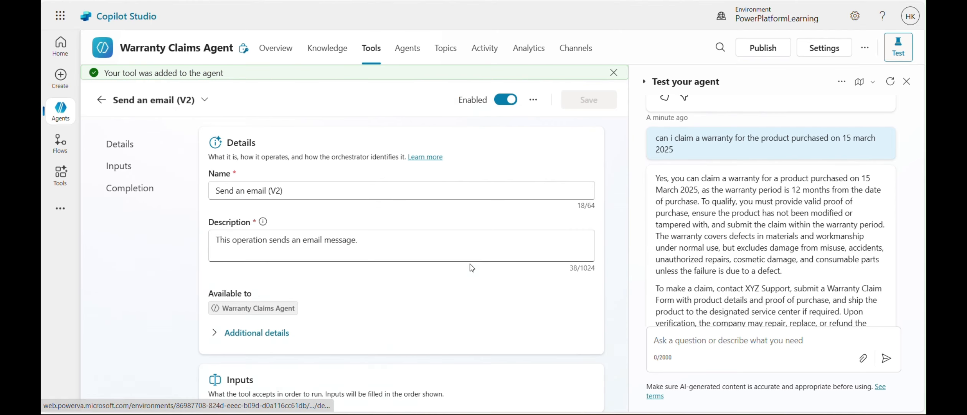
pyautogui.scroll(-3, 379, 334)
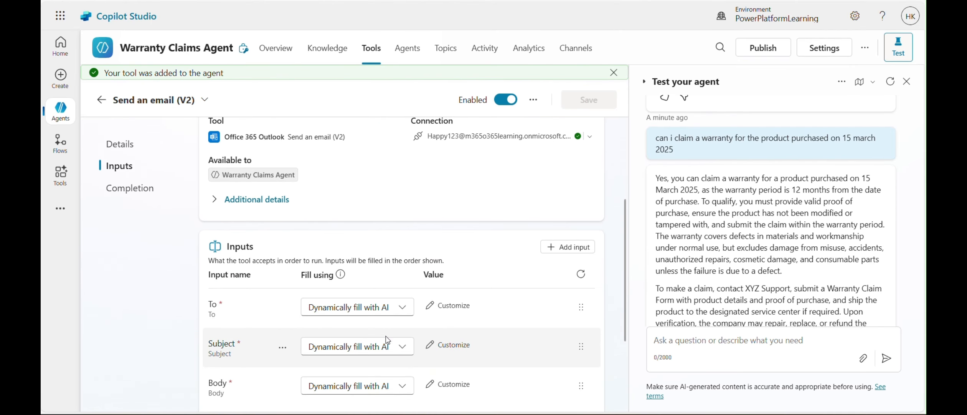
pyautogui.scroll(3, 455, 232)
pyautogui.scroll(-3, 456, 233)
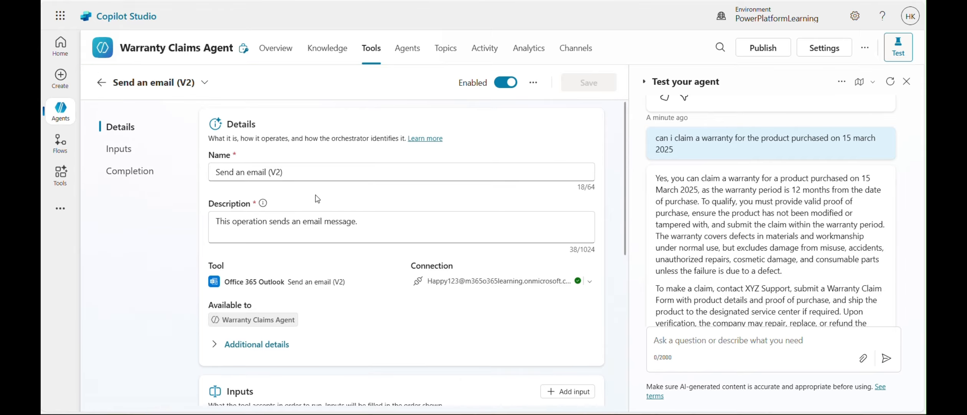
pyautogui.scroll(-3, 357, 250)
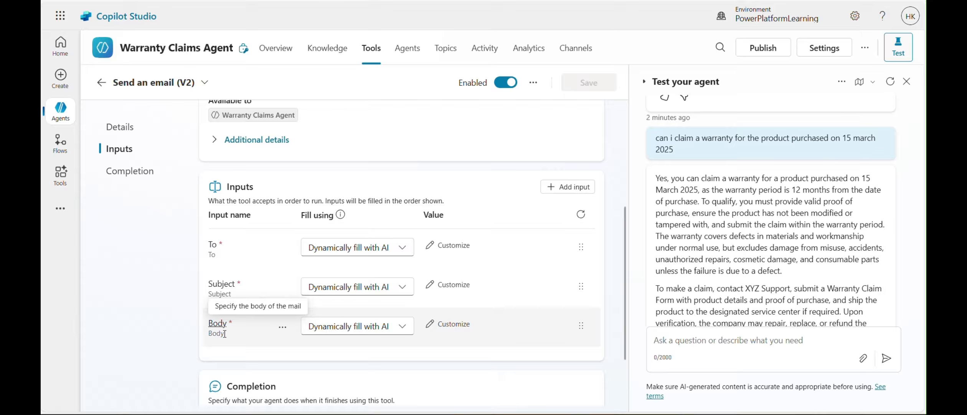
pyautogui.click(403, 291)
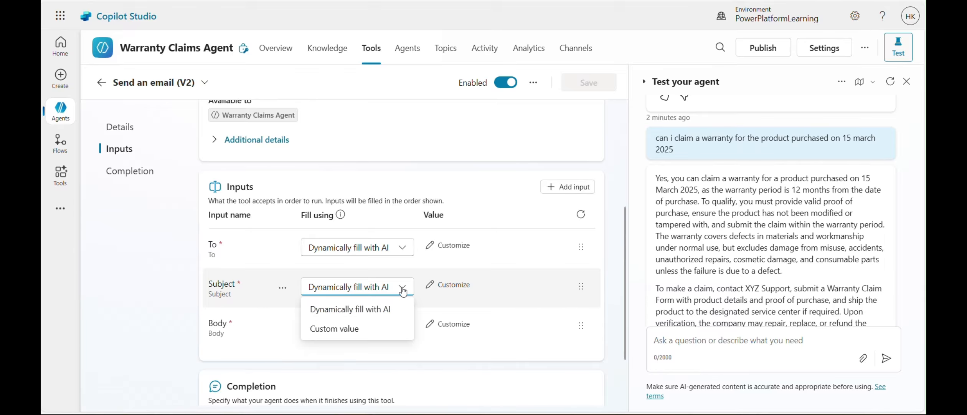
pyautogui.click(349, 333)
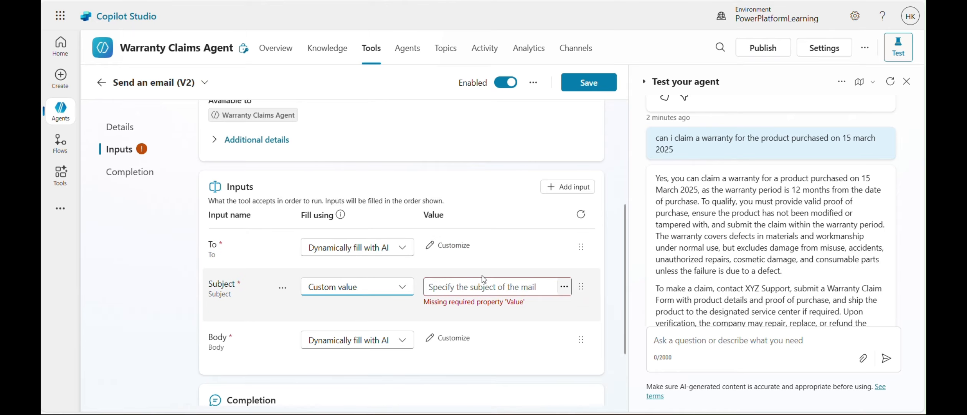
pyautogui.click(453, 287)
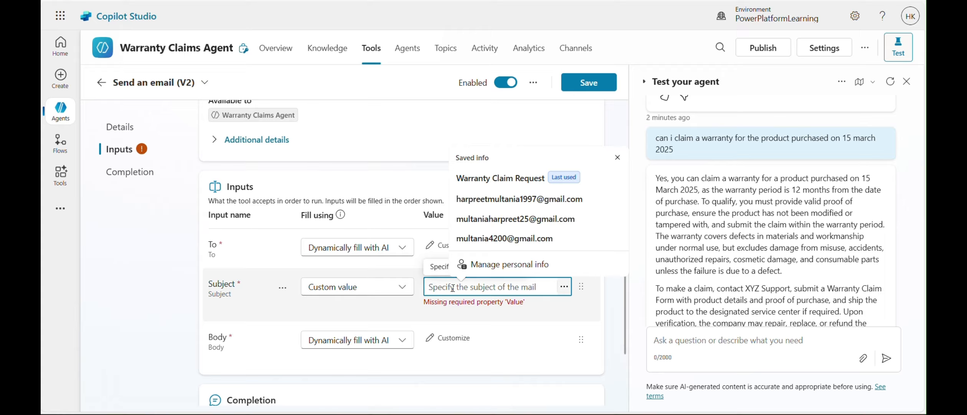
pyautogui.write('Warrar')
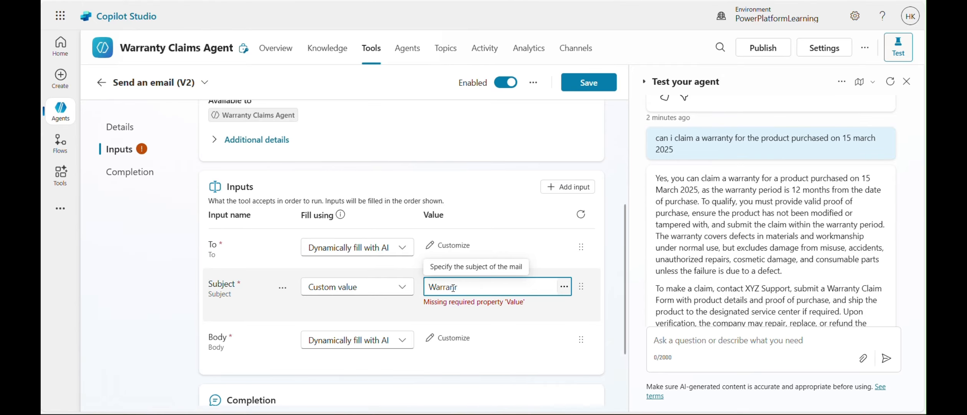
pyautogui.press('BackSpace')
pyautogui.write('nty Claim Request')
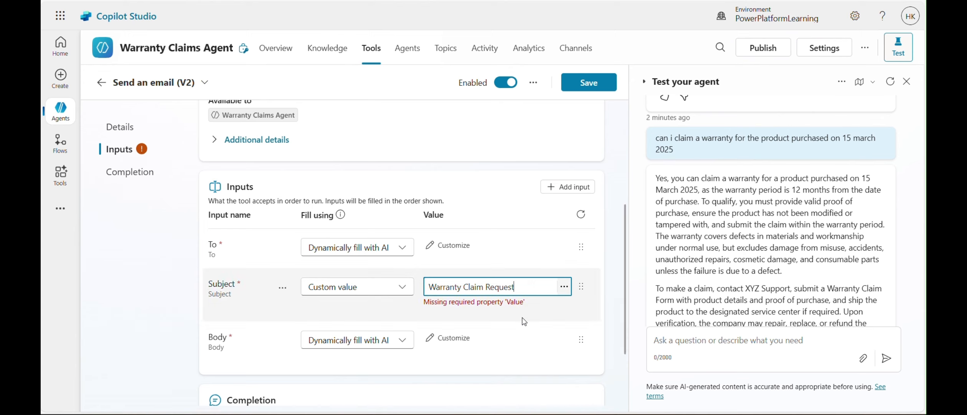
pyautogui.scroll(-3, 595, 324)
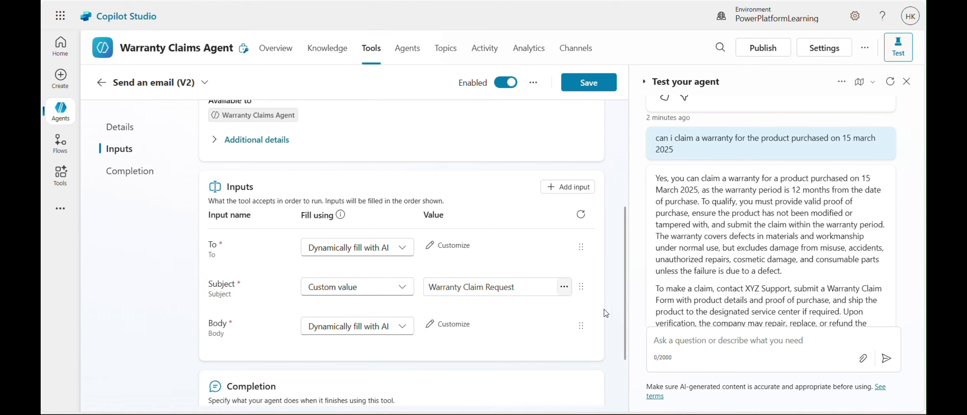
pyautogui.click(589, 82)
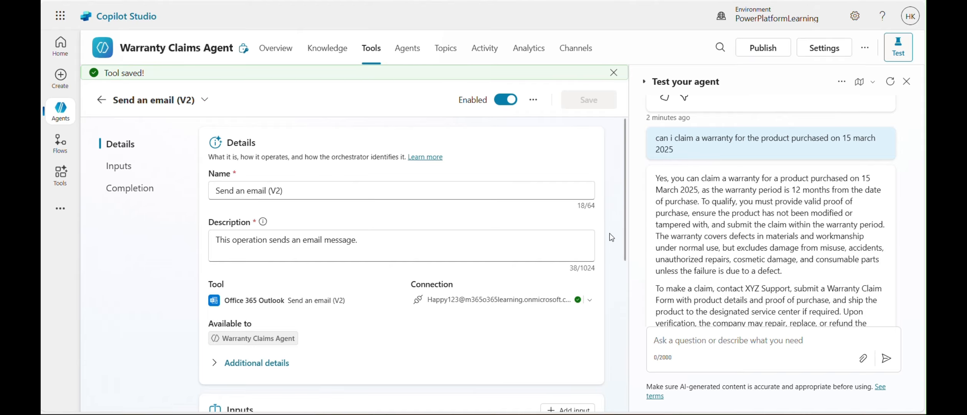
# Check the saved email tool's inputs and completion settings, and return to the agent's overview
pyautogui.scroll(-8, 610, 233)
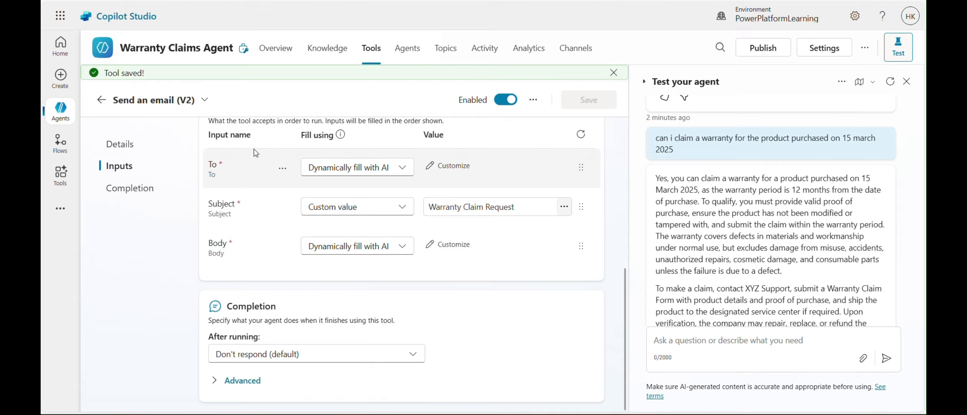
pyautogui.click(102, 101)
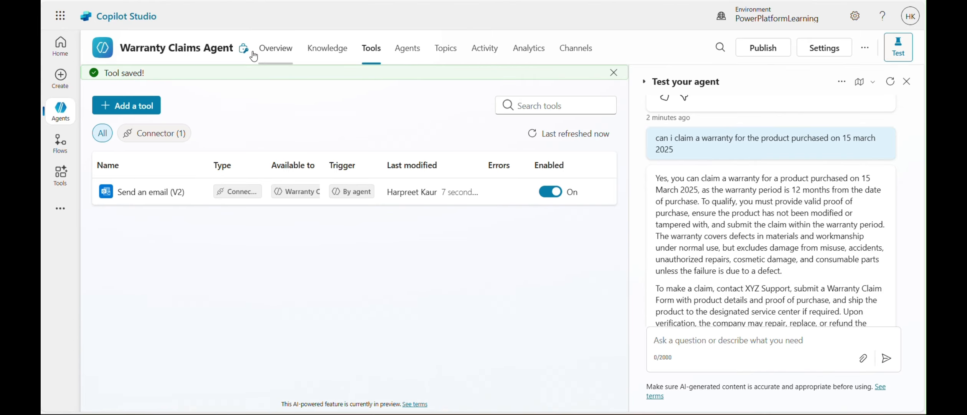
pyautogui.click(274, 50)
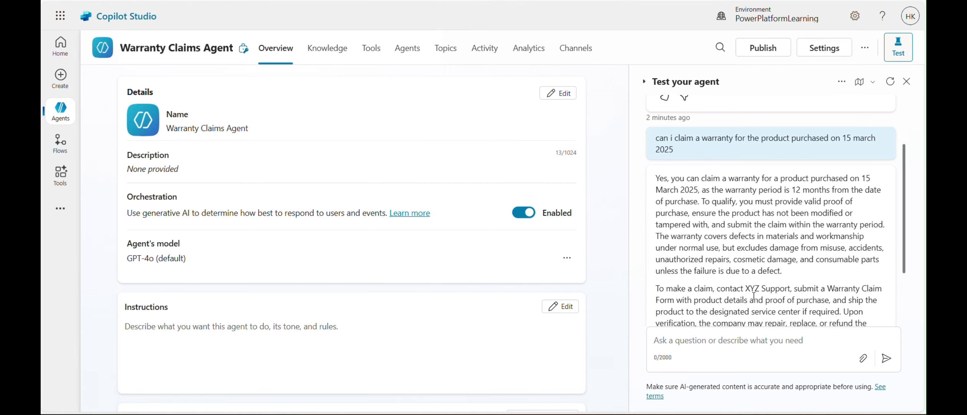
# Start a new test conversation and ask the agent "can i claim warranty for the product purchased on 15 march 2025"
pyautogui.scroll(-2, 754, 296)
pyautogui.click(891, 82)
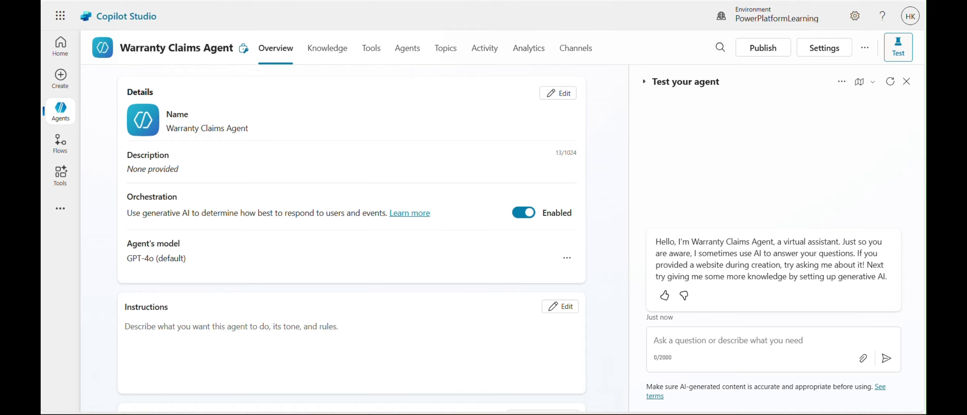
pyautogui.click(679, 339)
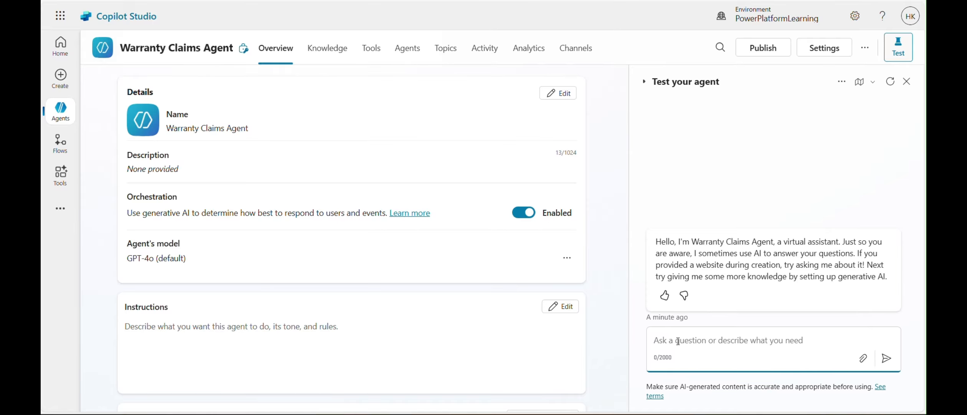
pyautogui.write('can')
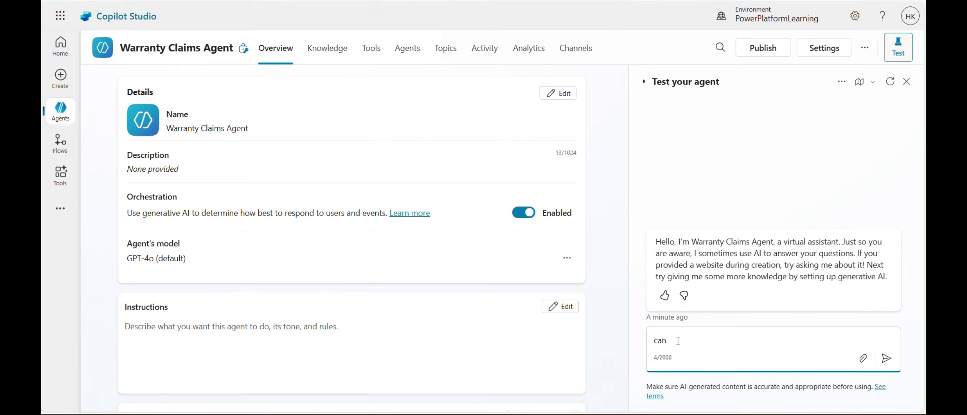
pyautogui.write(' i claim warranty for the ')
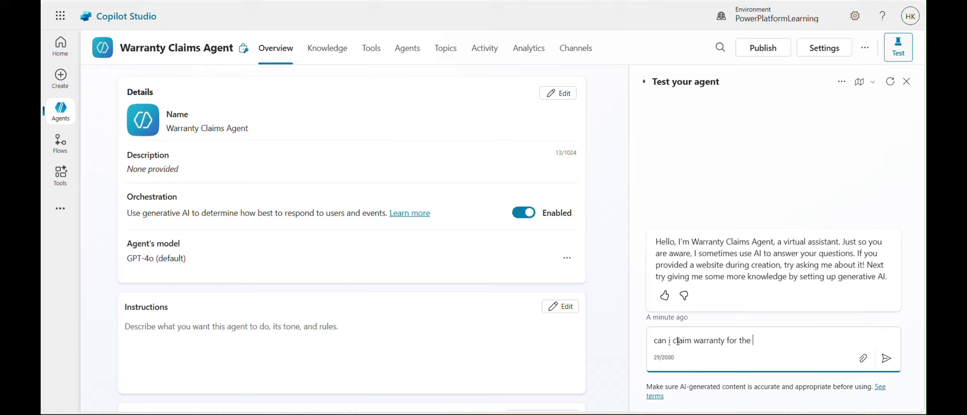
pyautogui.write('product purchased')
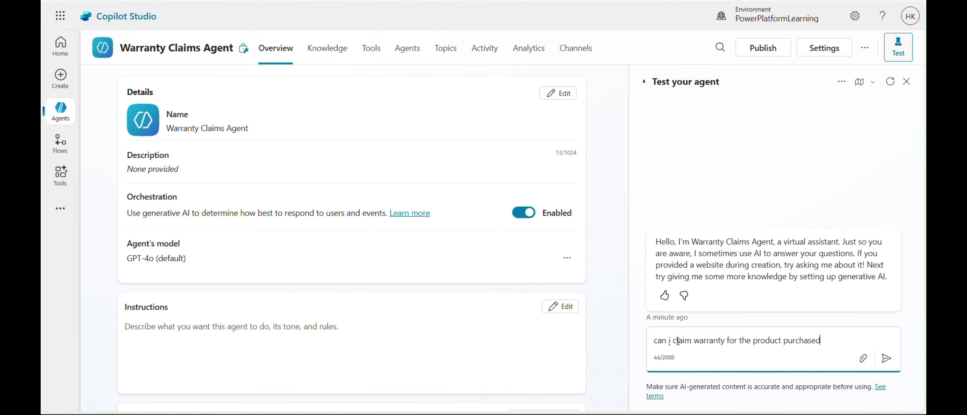
pyautogui.write(' on 15')
pyautogui.write('march 2025')
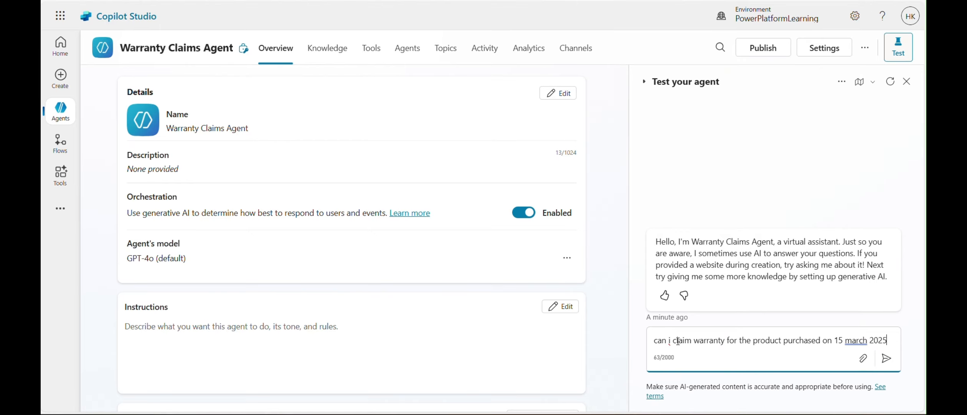
pyautogui.press('Return')
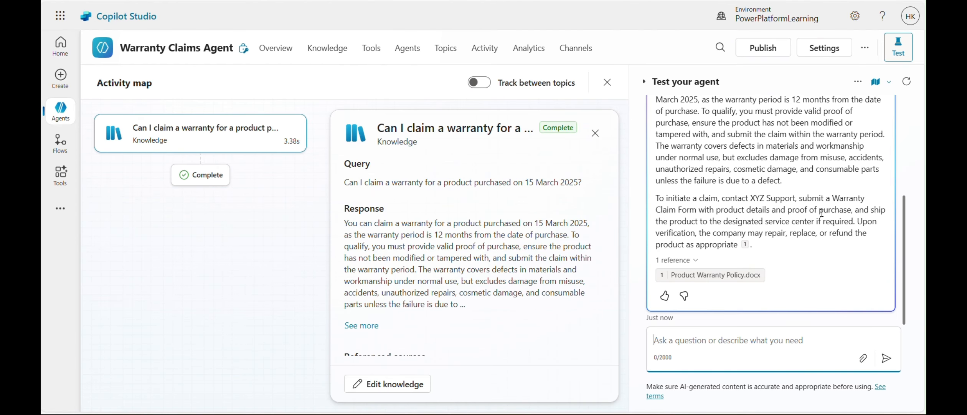
# Copy the sent warranty question into a new test message, closing the knowledge details in the activity map
pyautogui.scroll(10, 822, 212)
pyautogui.moveTo(657, 222); pyautogui.dragTo(690, 245)
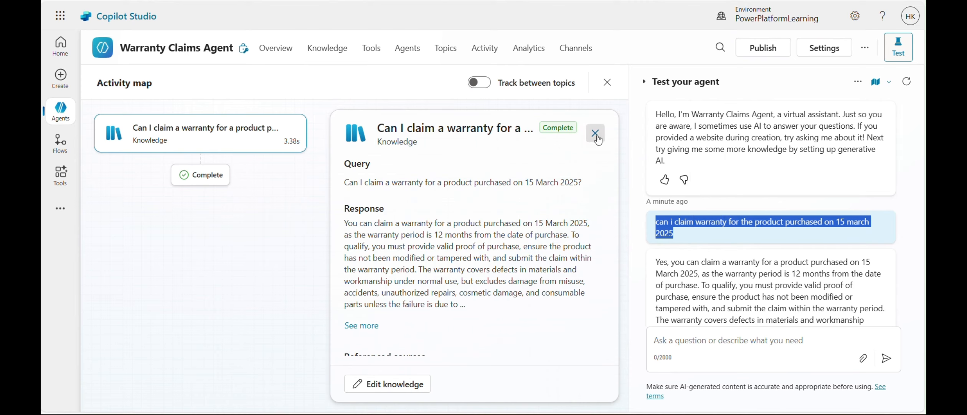
pyautogui.click(596, 134)
pyautogui.click(679, 344)
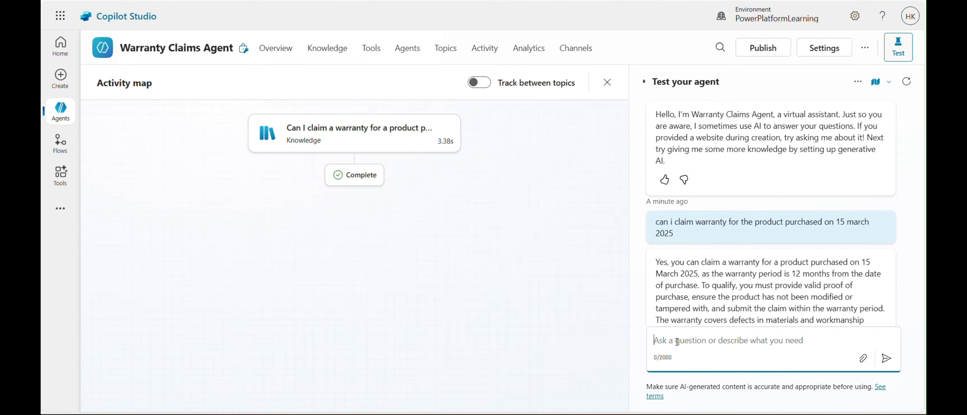
pyautogui.write('can i claim warranty for the product purchased on 15 march 2025')
# Append ",please send an email with response" to the copied warranty question and send it to the agent
pyautogui.write(',please')
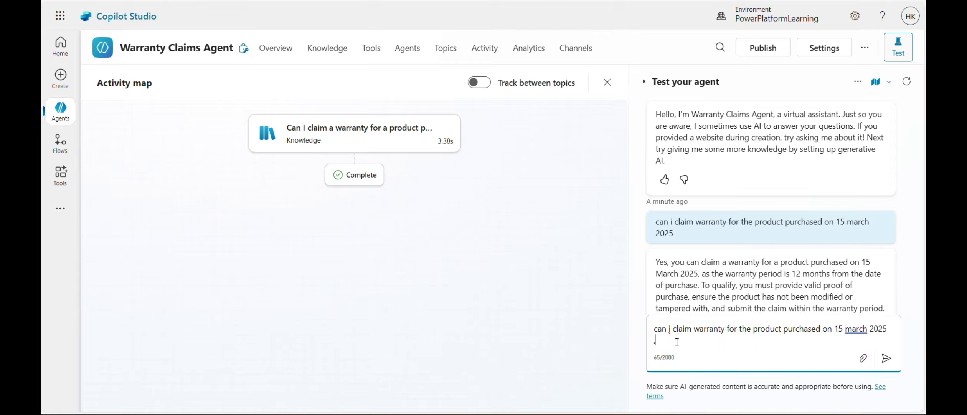
pyautogui.hotkey('ctrl', 'a')
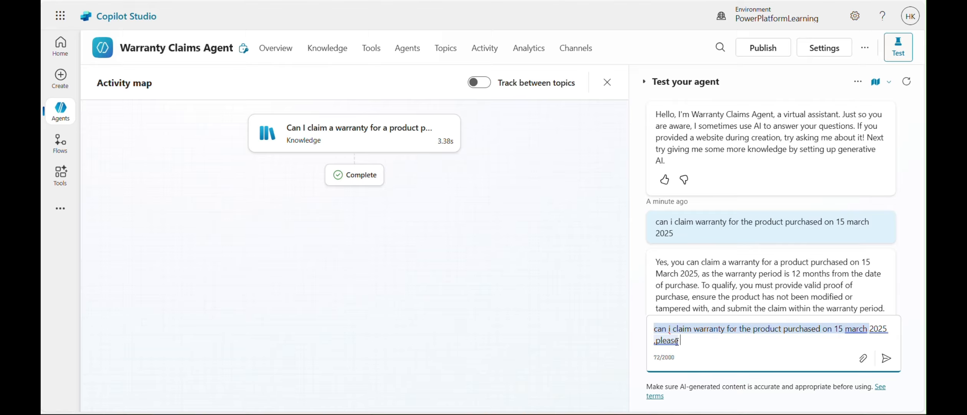
pyautogui.write('send')
pyautogui.write('an email with r')
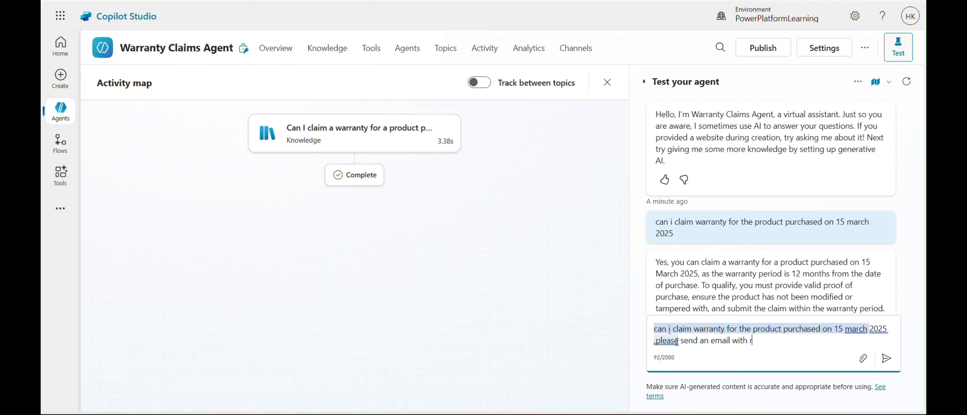
pyautogui.write('esponse')
pyautogui.press('Return')
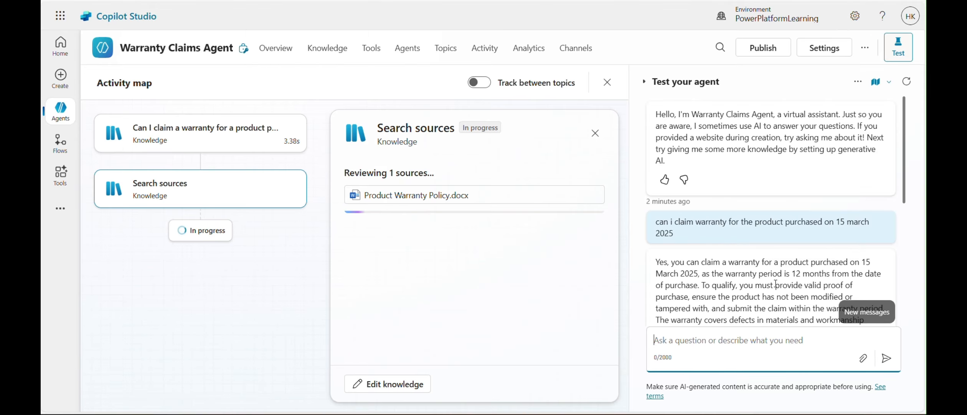
# Review the end of the test chat, switch to Outlook, and read the subject and body of the received Warranty Claim Request email
pyautogui.moveTo(905, 188); pyautogui.dragTo(905, 321)
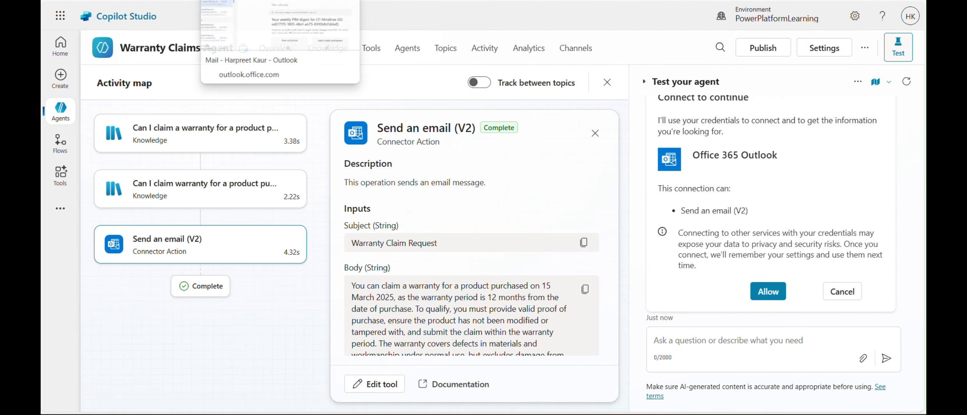
pyautogui.click(238, 1)
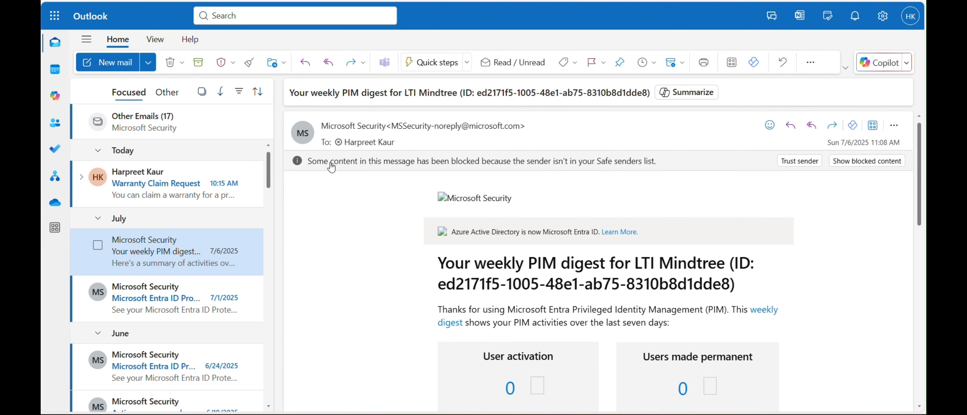
pyautogui.click(177, 184)
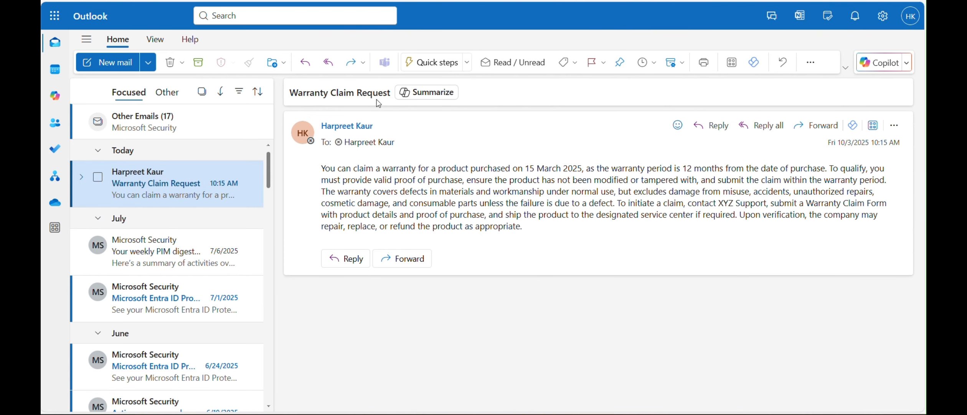
pyautogui.moveTo(290, 92); pyautogui.dragTo(400, 120)
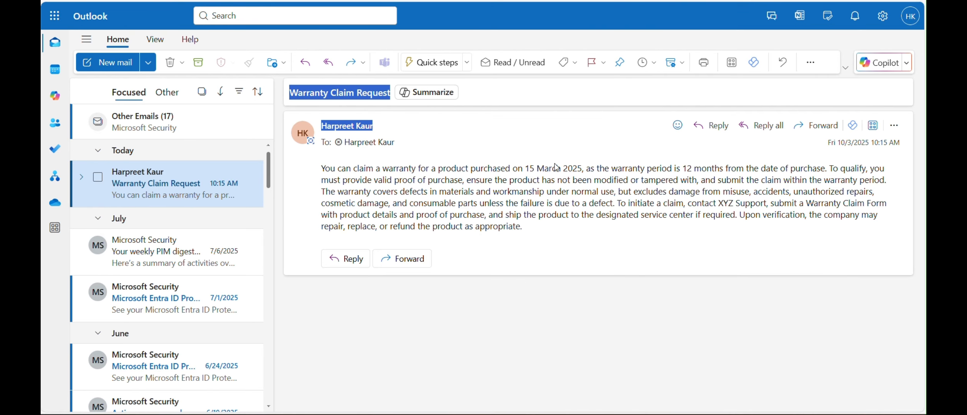
pyautogui.click(421, 183)
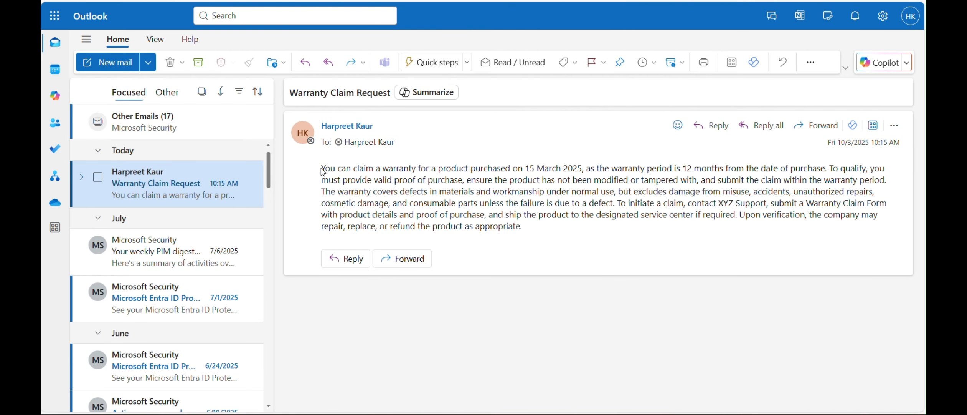
pyautogui.moveTo(323, 170); pyautogui.dragTo(563, 230)
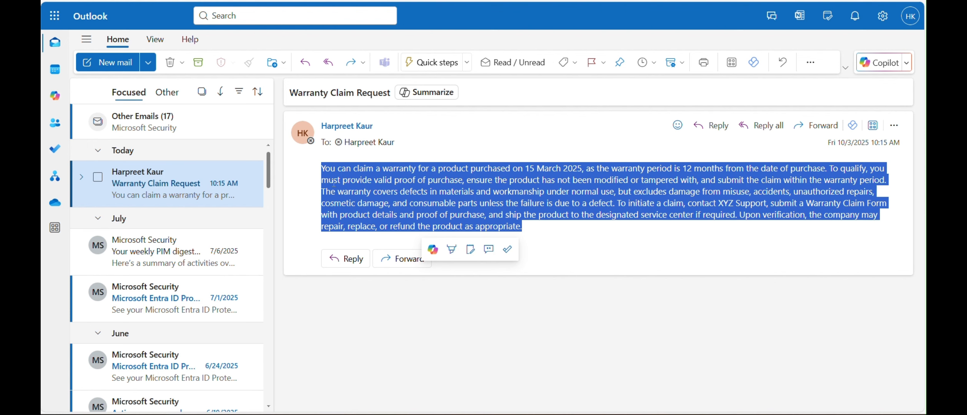
pyautogui.click(322, 171)
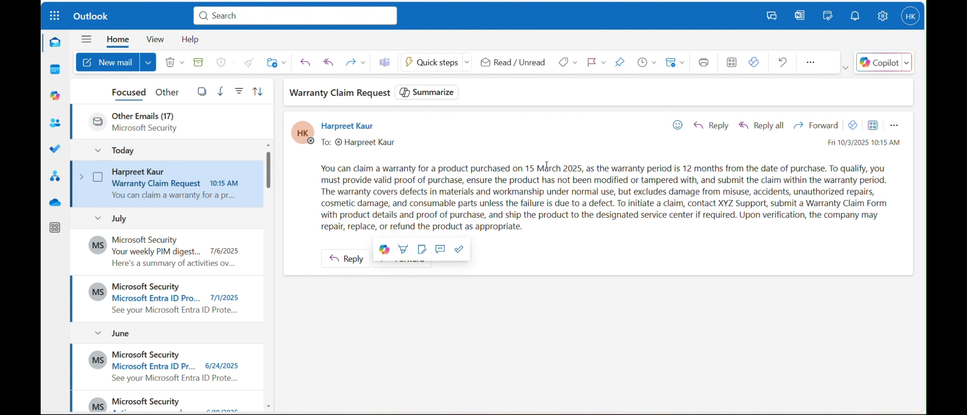